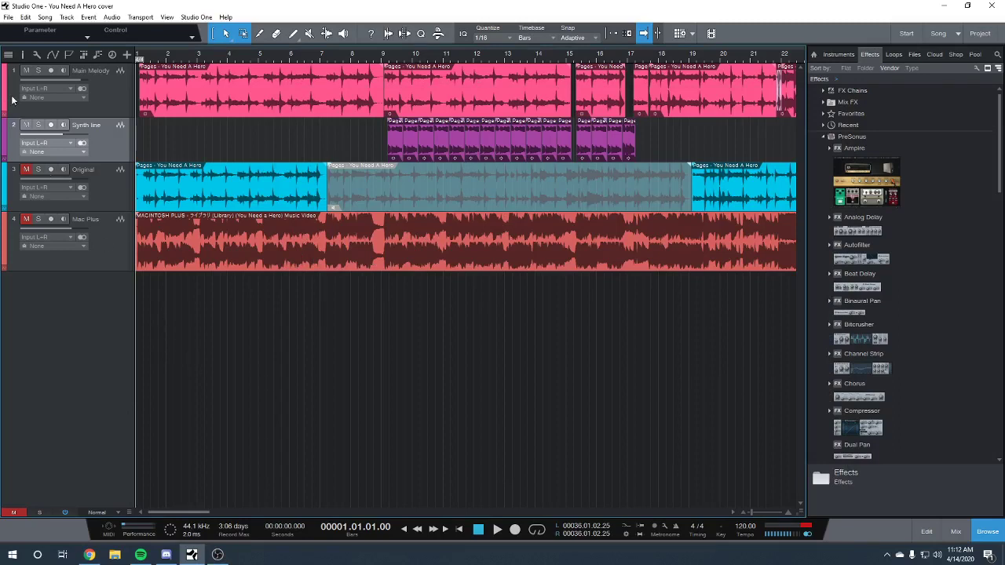
Solo track 3 'Original', zoom out, and play the arrangement from bar 1.
click(37, 169)
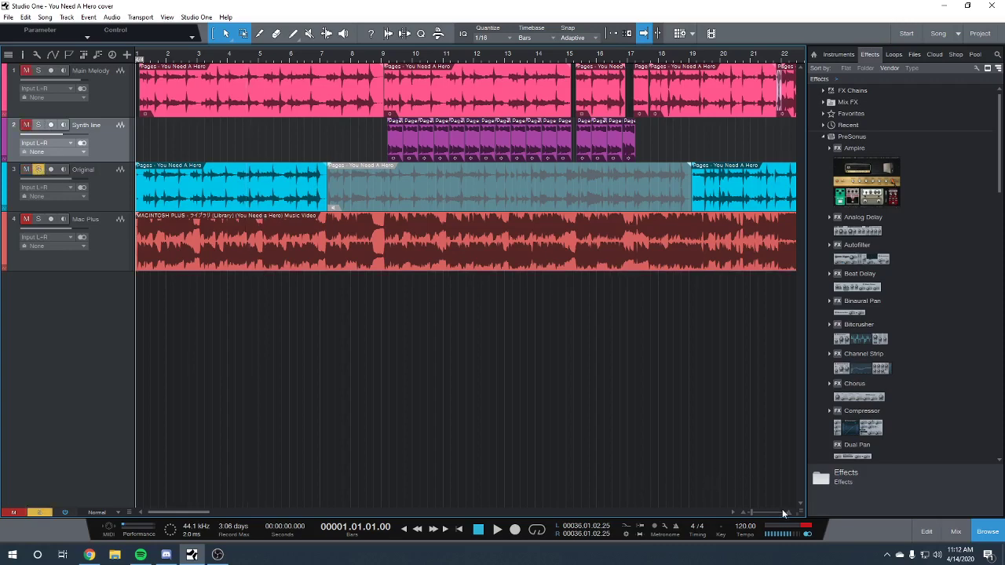
scroll(751, 516, down, 2)
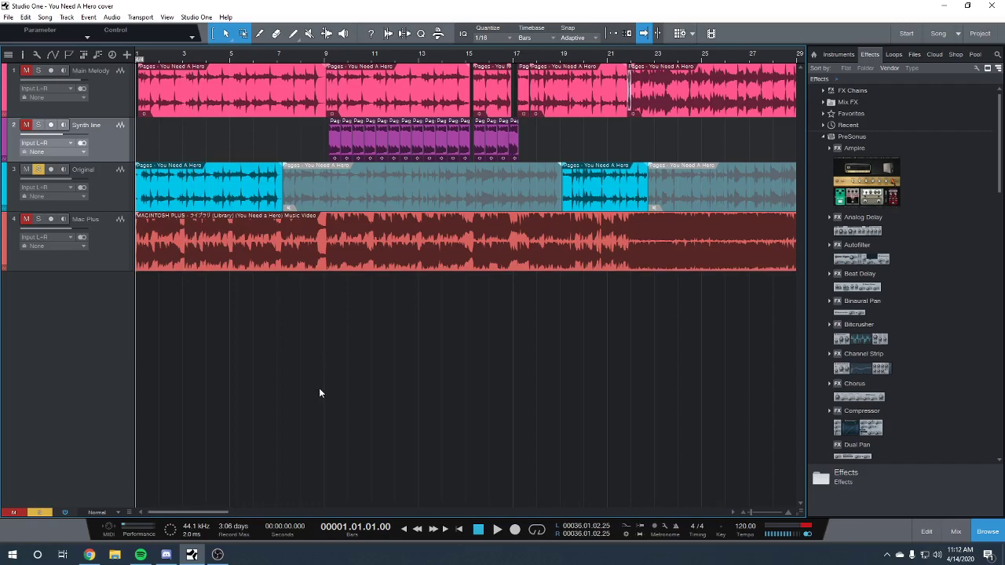
key(space)
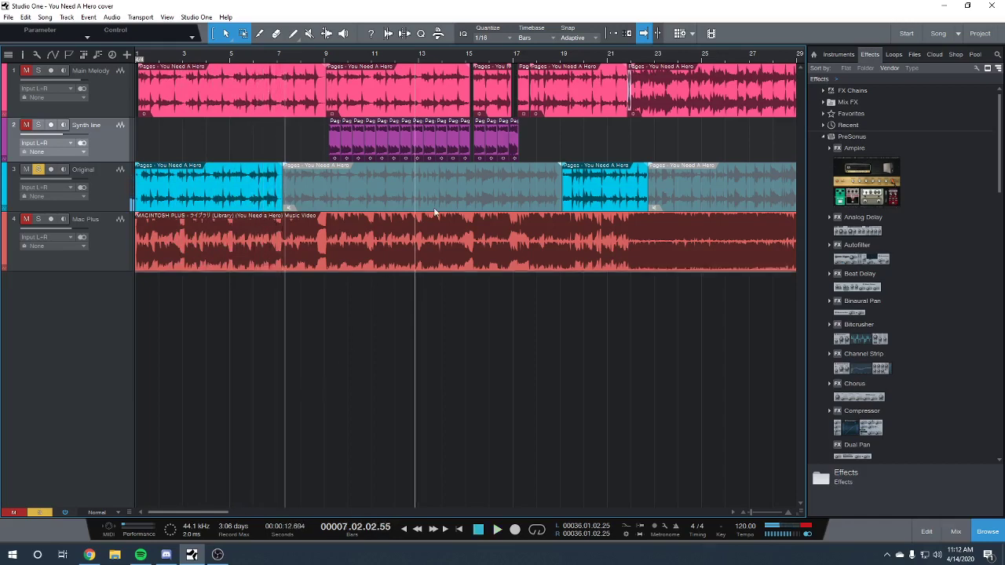
Play the soloed Original track from bar 19, then again from bar 30.
click(559, 55)
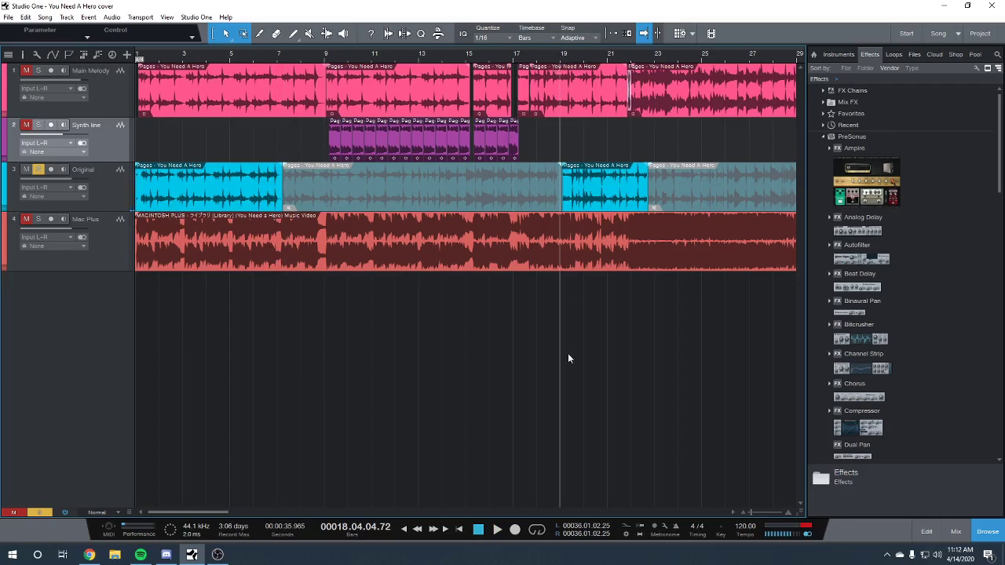
key(space)
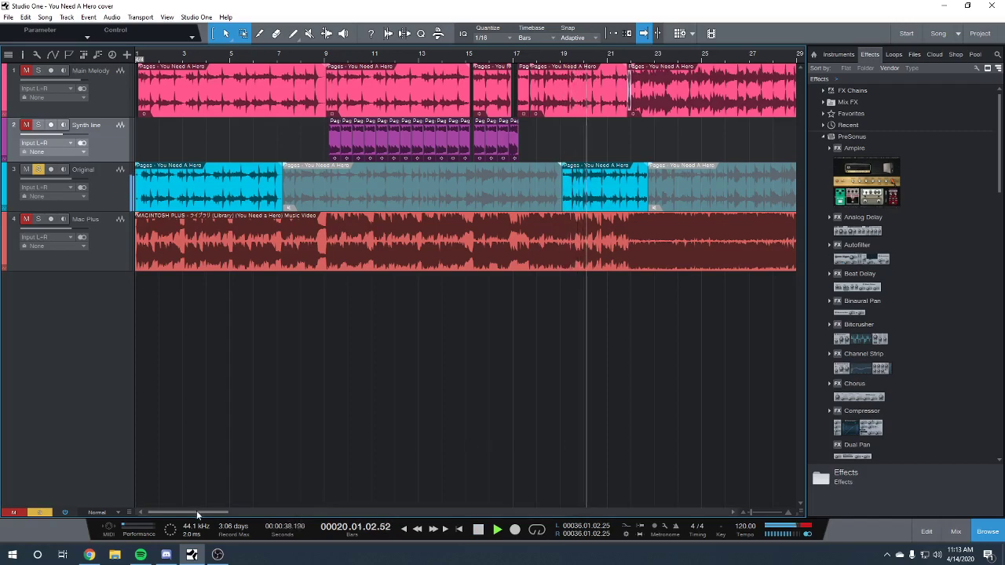
drag(196, 510, 242, 507)
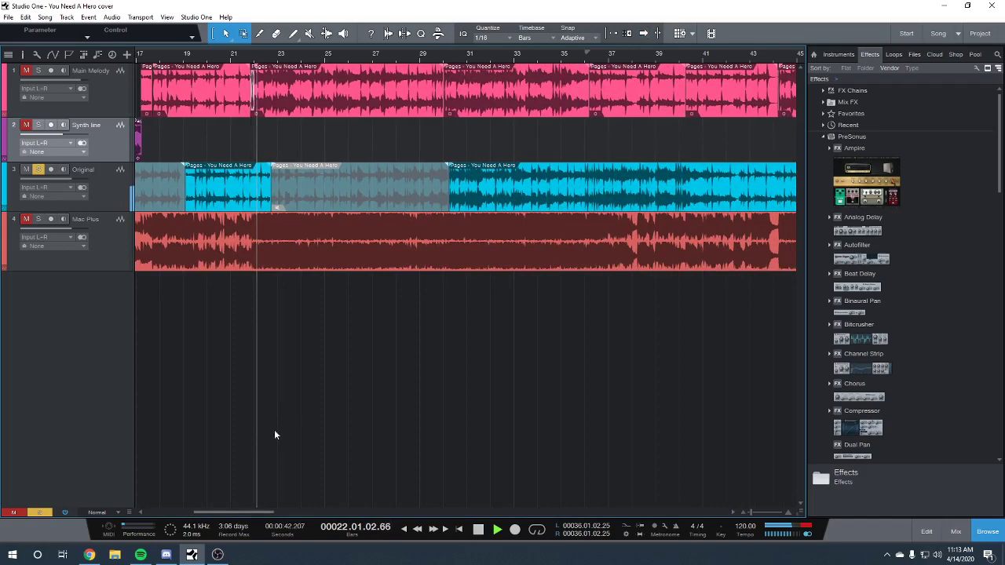
key(f)
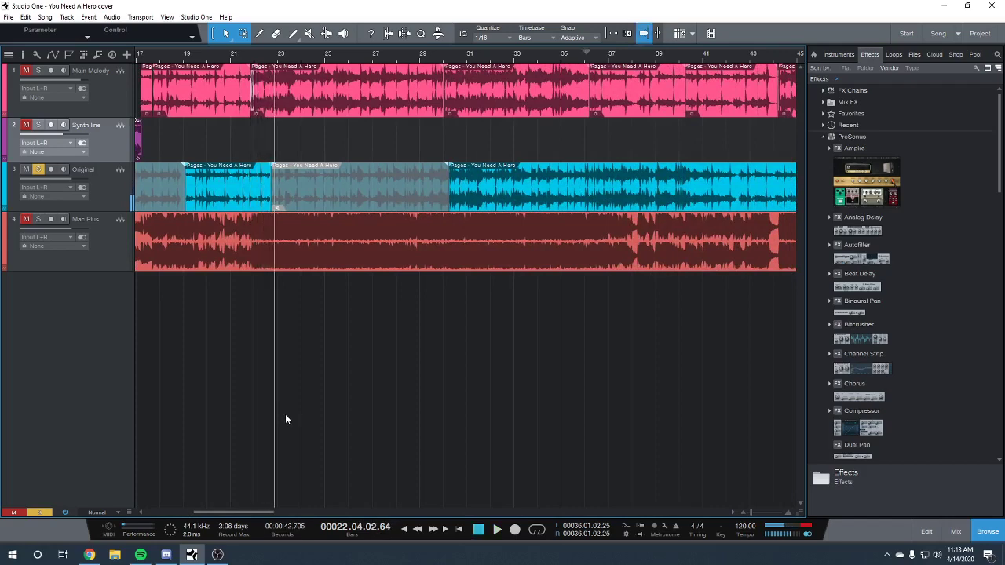
click(446, 60)
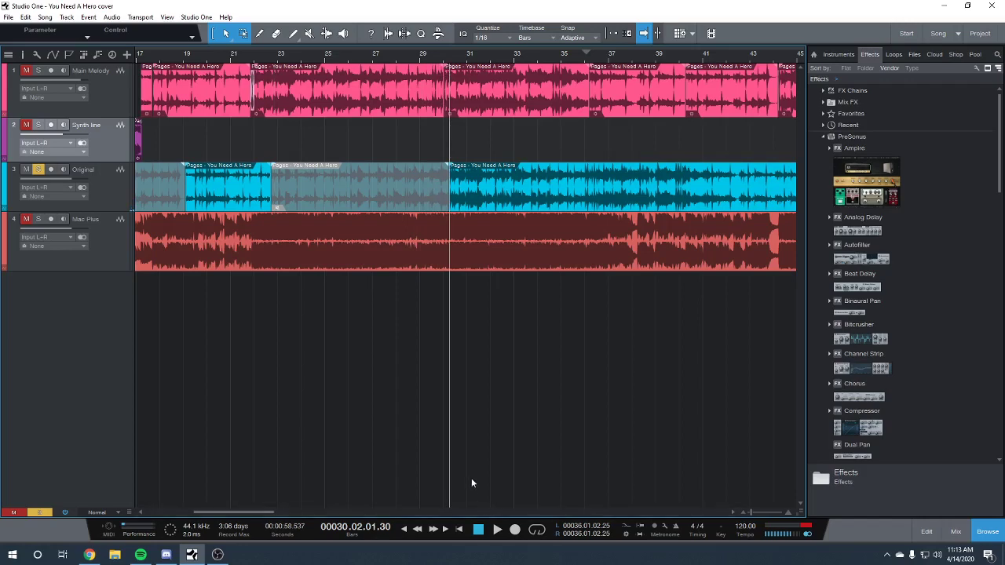
key(space)
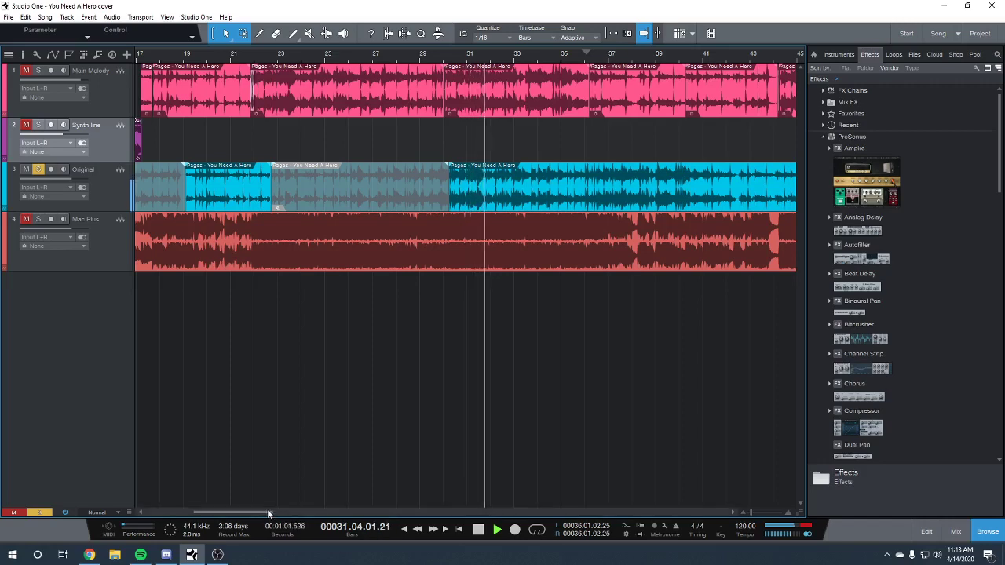
drag(267, 508, 283, 502)
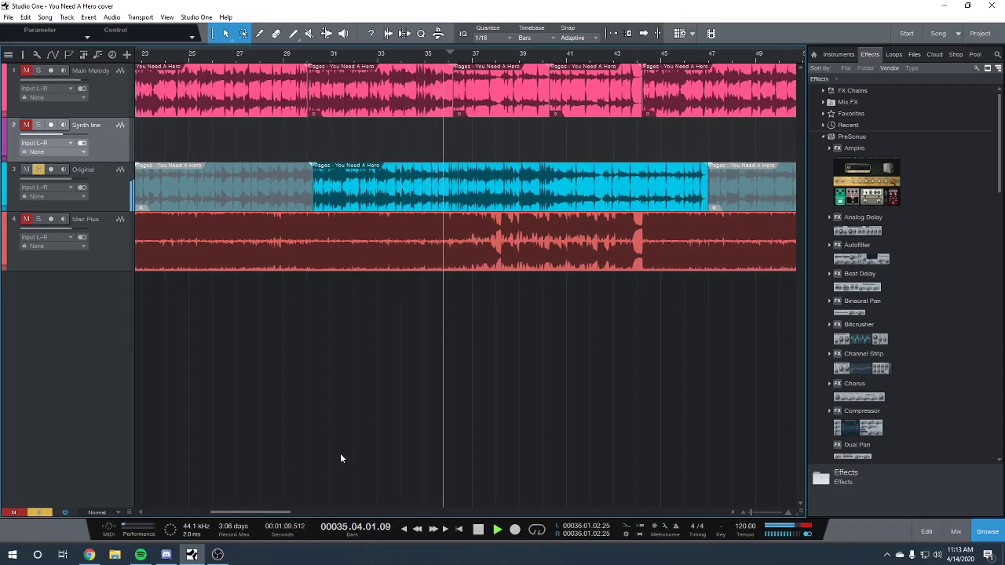
Stop playback and take Original out of solo, leaving it muted.
key(f)
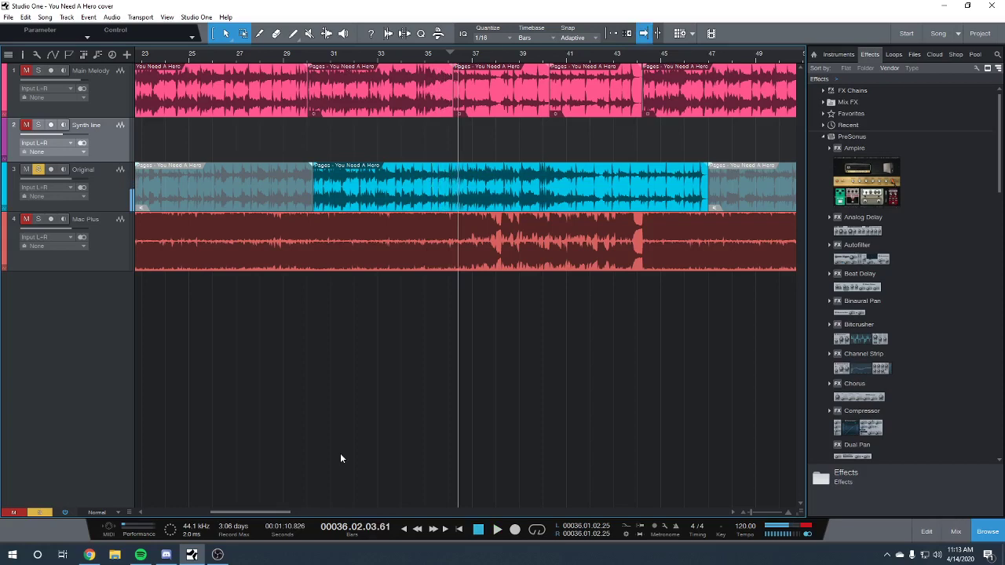
click(39, 169)
click(26, 169)
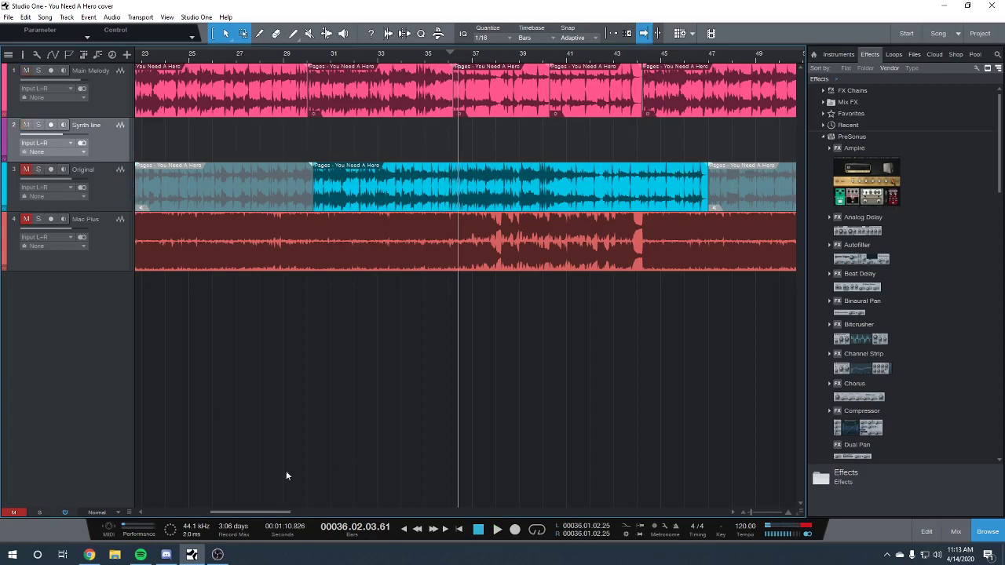
Check the first Main Melody clip's 0.75 speed and -5 transpose, then play from the start with the mixer shown.
click(459, 530)
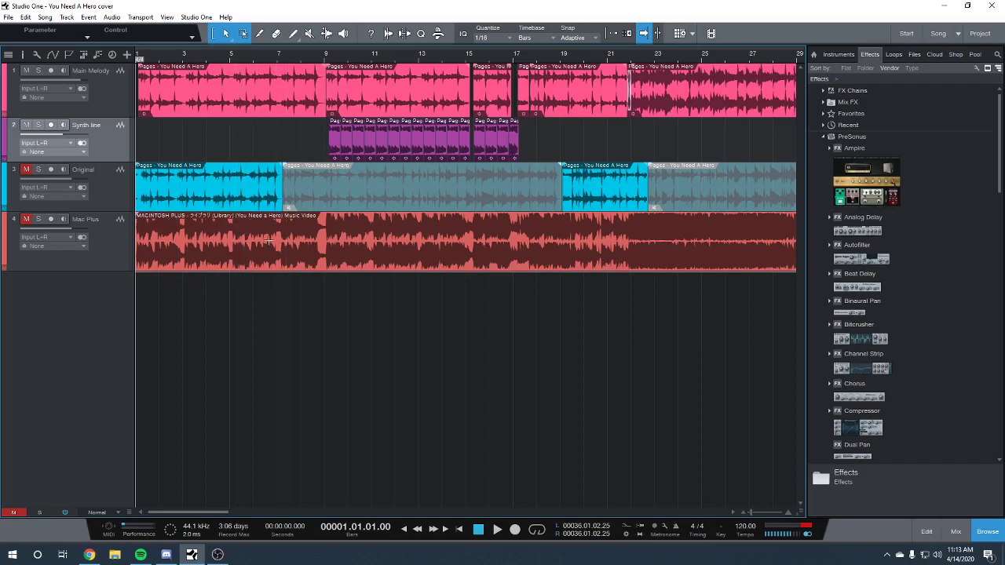
right_click(236, 97)
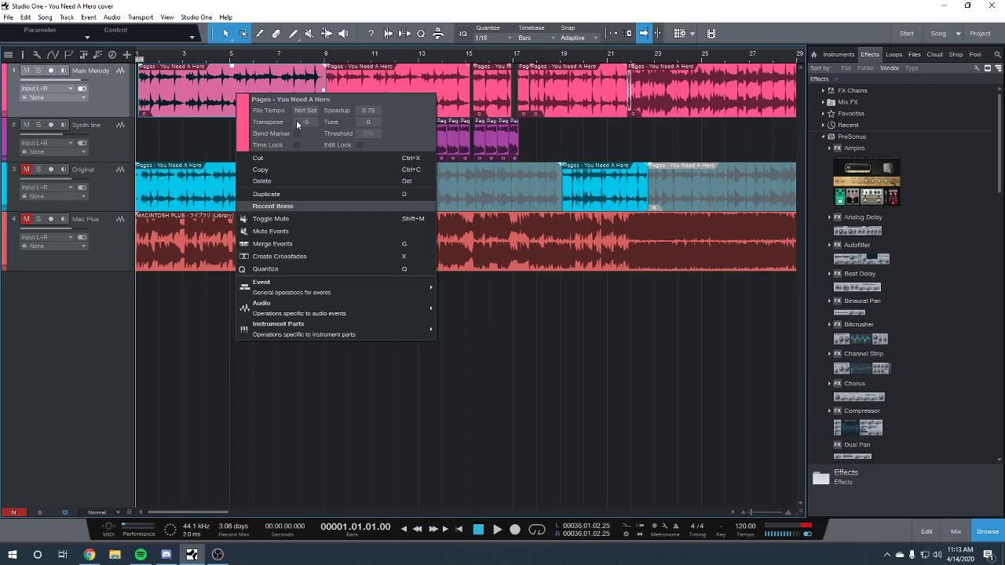
click(197, 137)
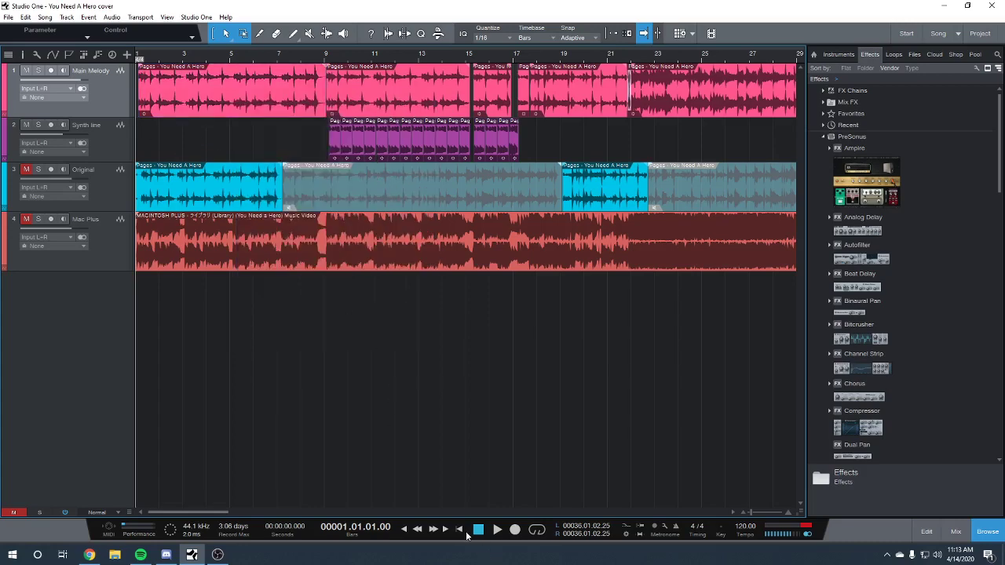
key(space)
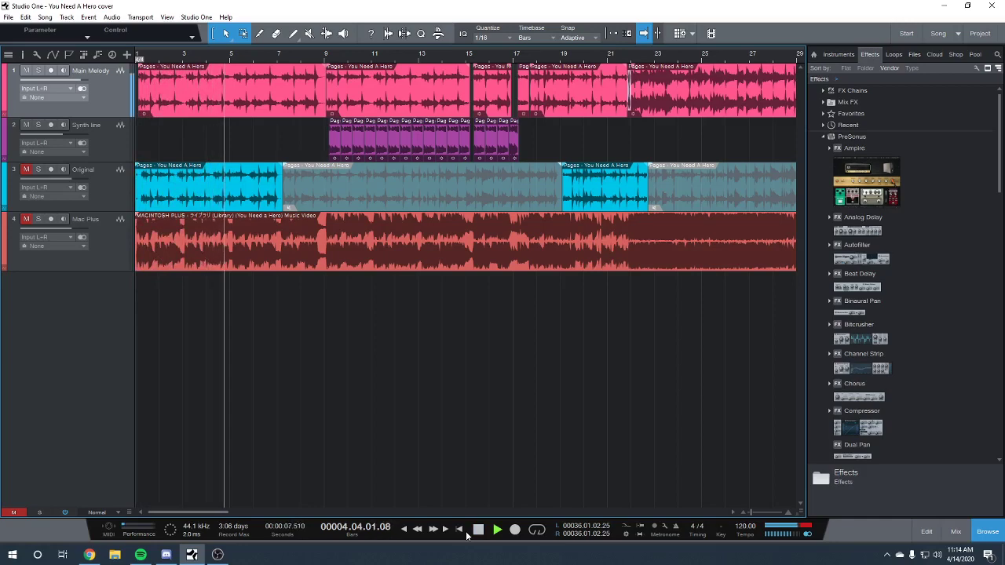
key(F3)
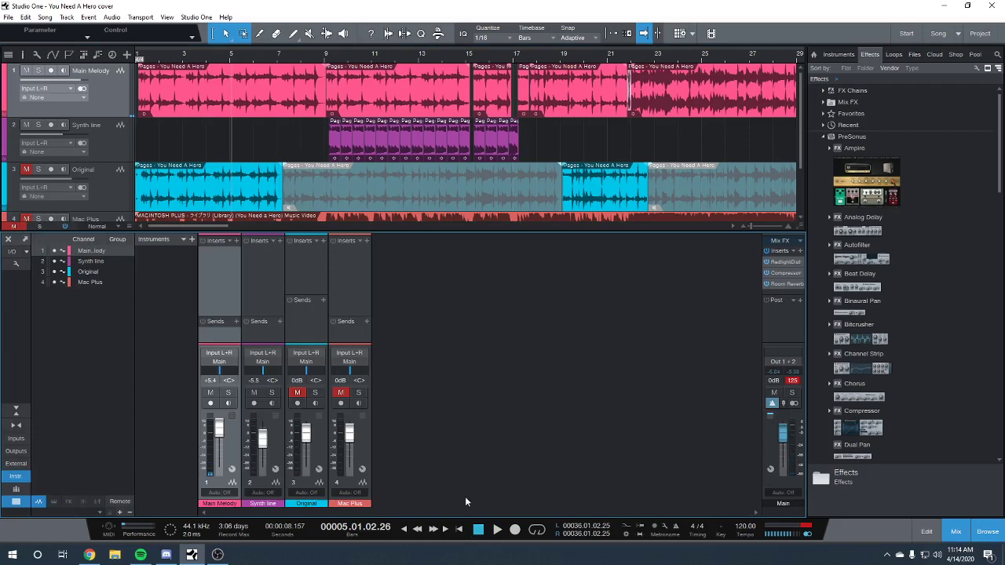
Enlarge the mixer and view the Main bus RedlightDist, Compressor and Room Reverb (Large Club) inserts.
mouse_move(743, 234)
mouse_down()
mouse_move(738, 215)
mouse_move(737, 234)
mouse_up()
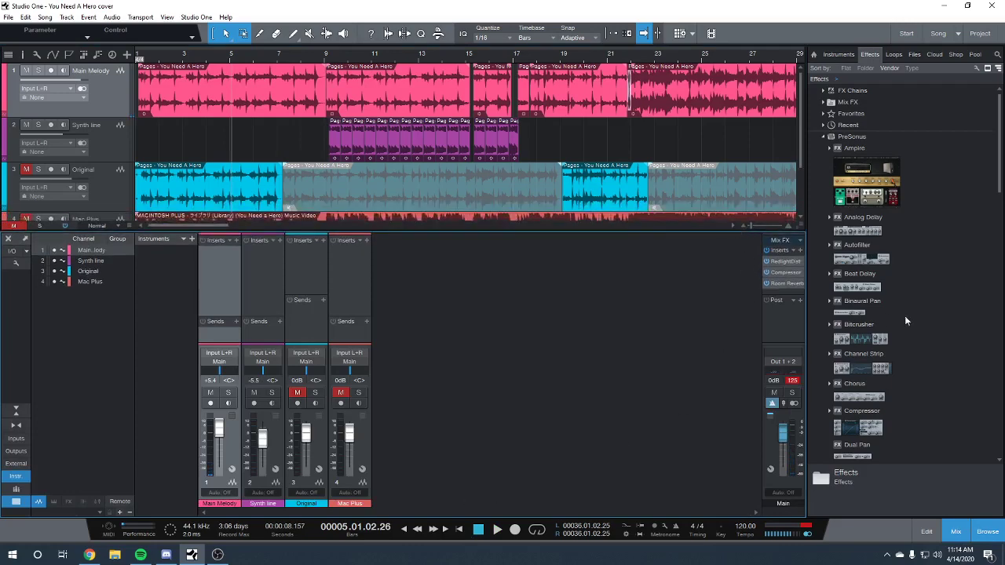
click(790, 265)
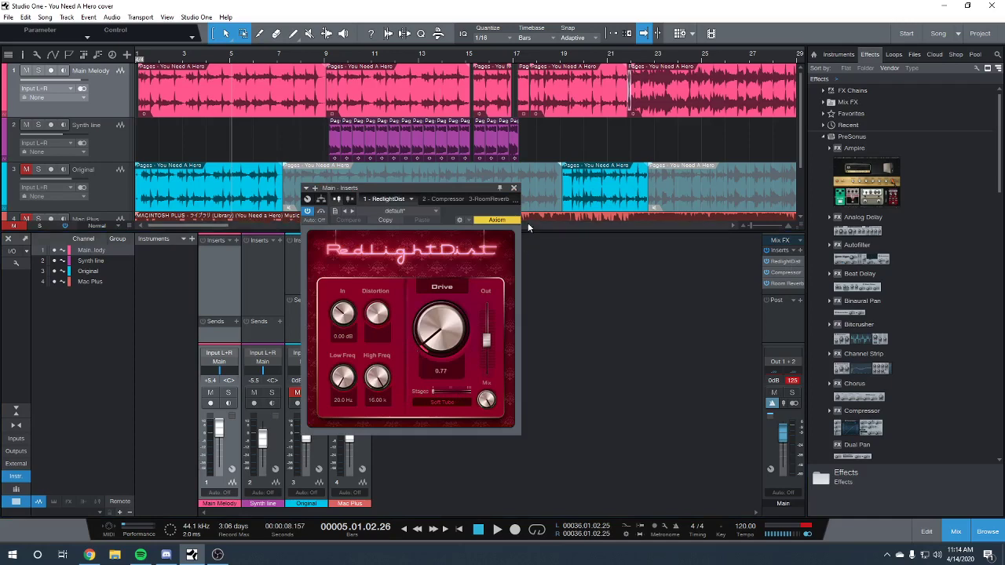
click(454, 200)
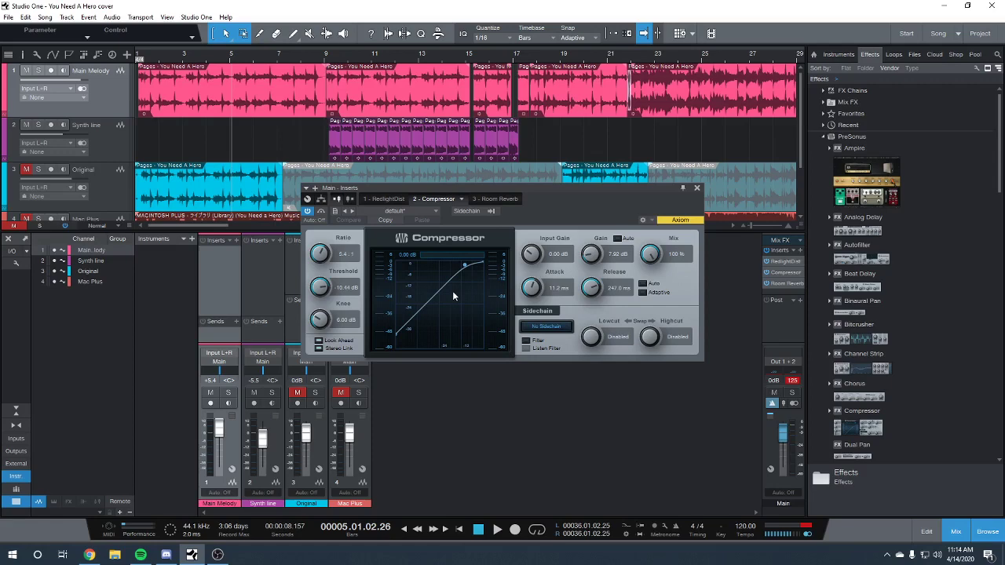
click(486, 200)
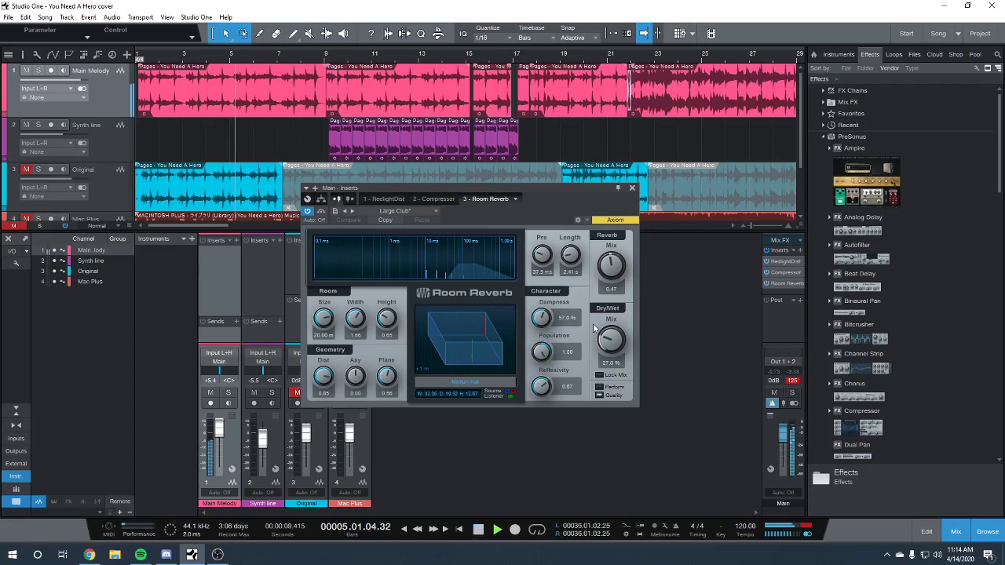
Vary the Room Reverb dry/wet mix during playback, leaving it at 27%, then stop.
drag(608, 336, 583, 320)
key(space)
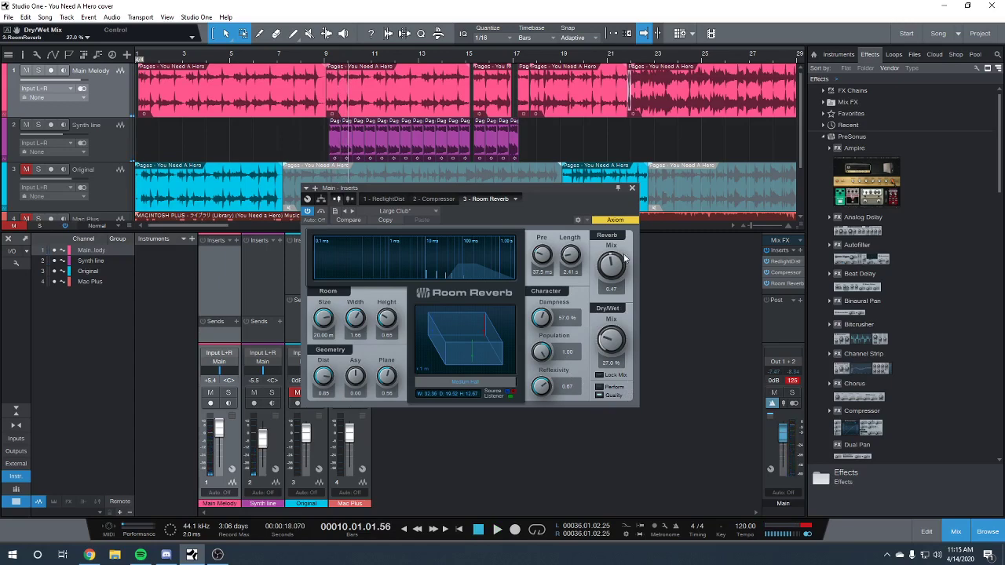
Close the reverb window, solo the Original track, and play it from bar 19.
click(631, 189)
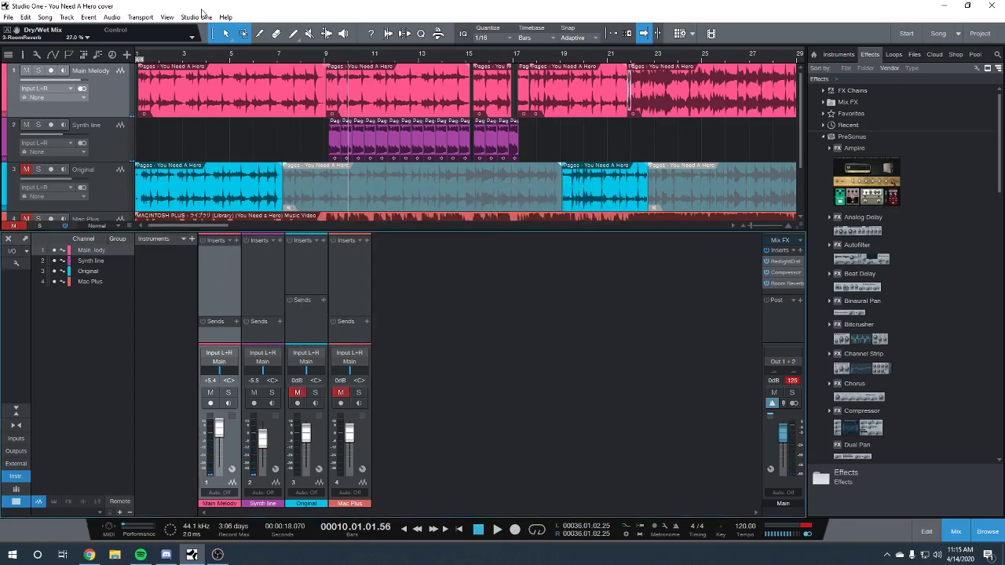
click(326, 54)
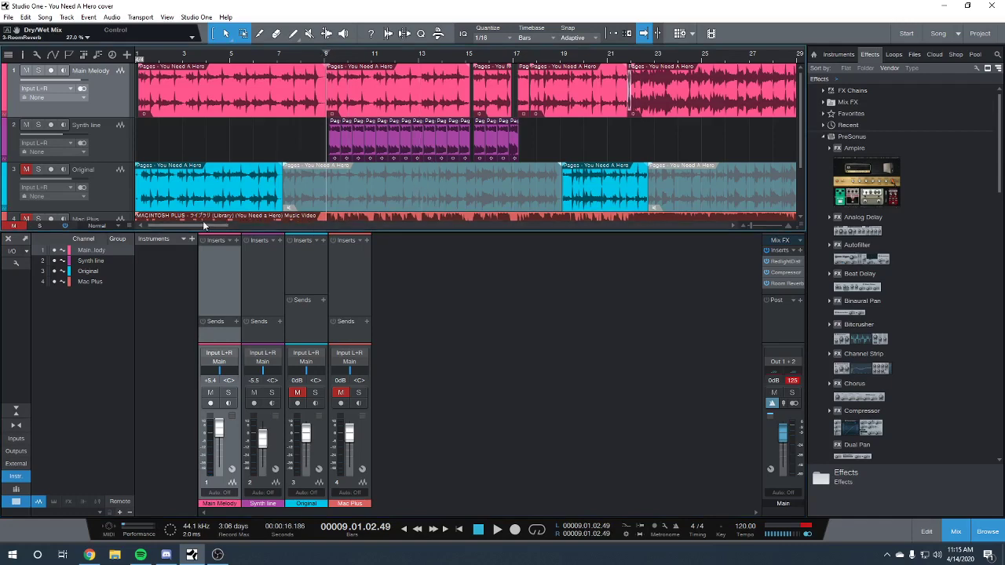
scroll(201, 229, down, 1)
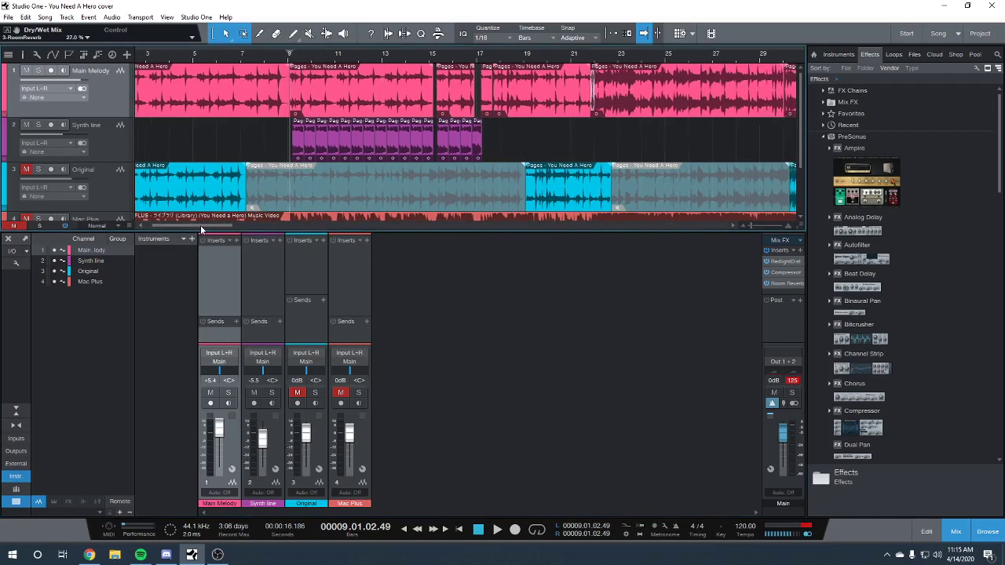
scroll(202, 229, down, 1)
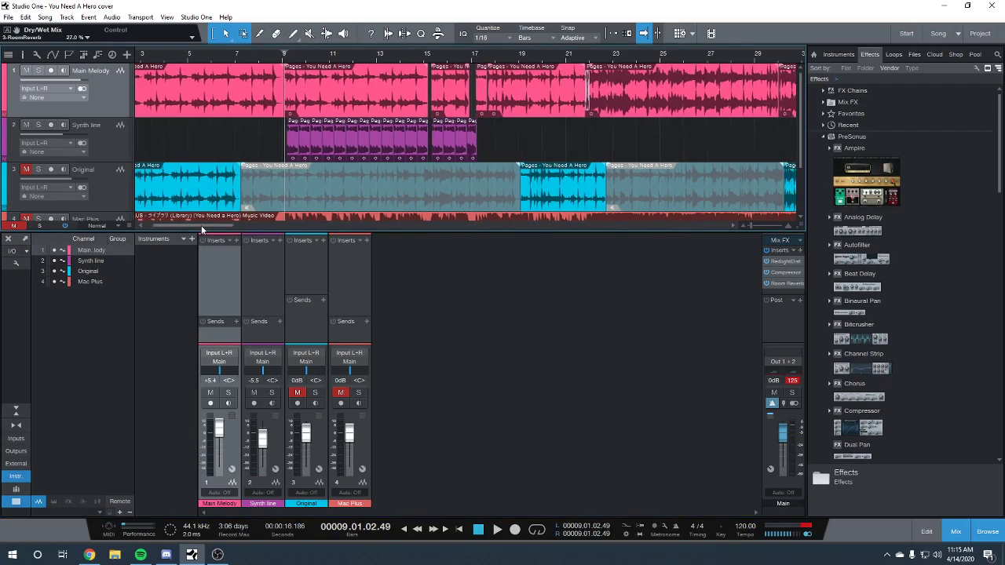
click(38, 124)
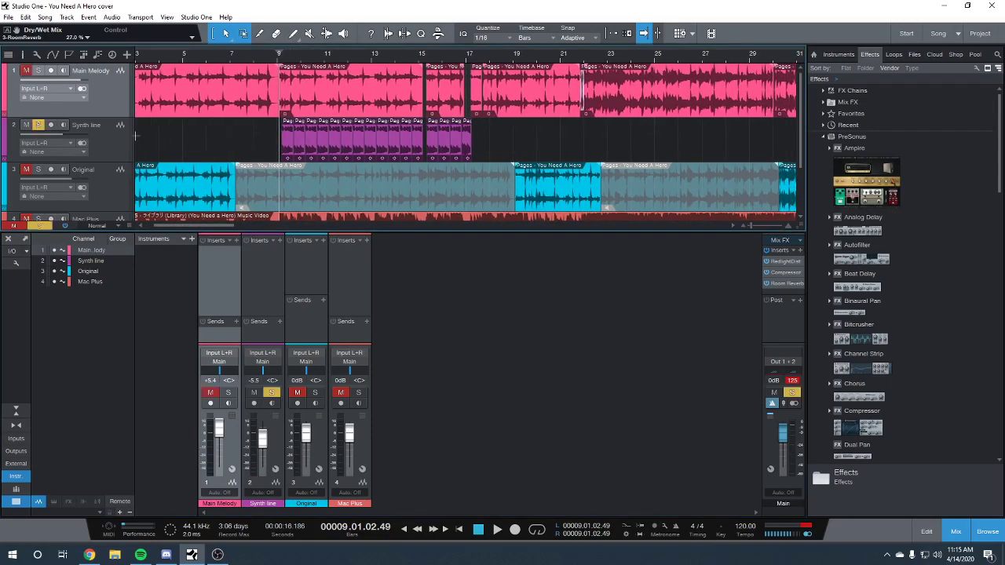
click(37, 124)
click(37, 169)
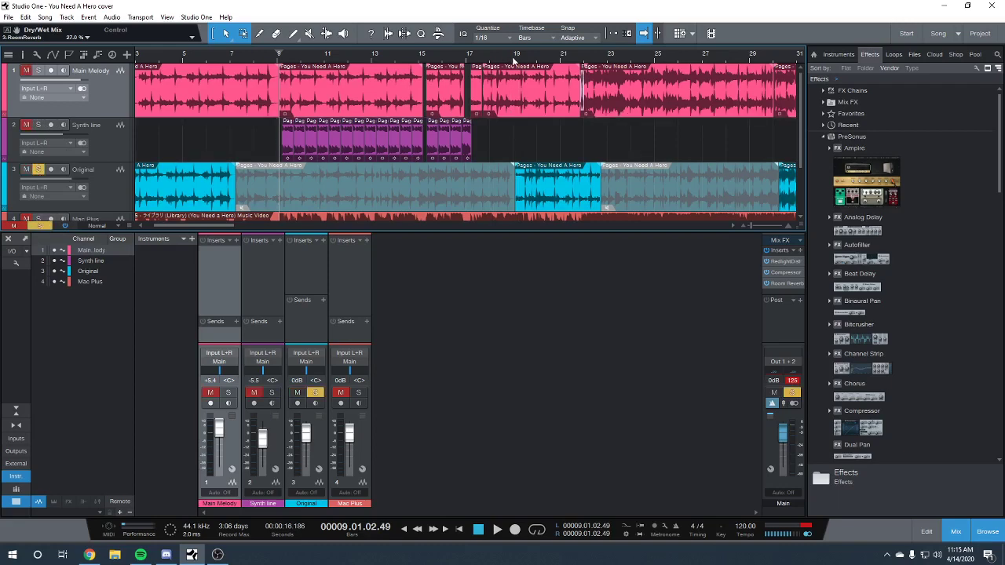
click(513, 59)
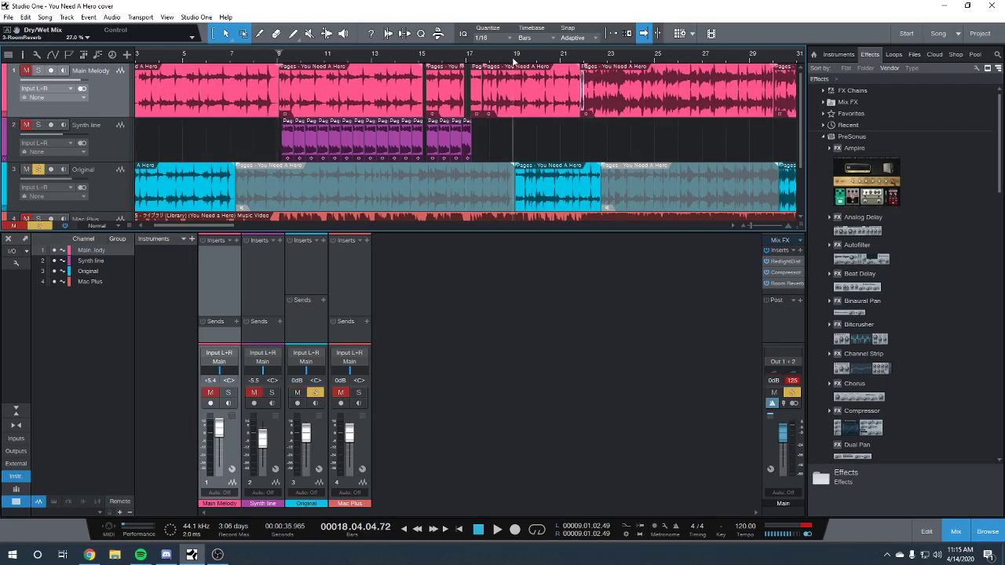
key(space)
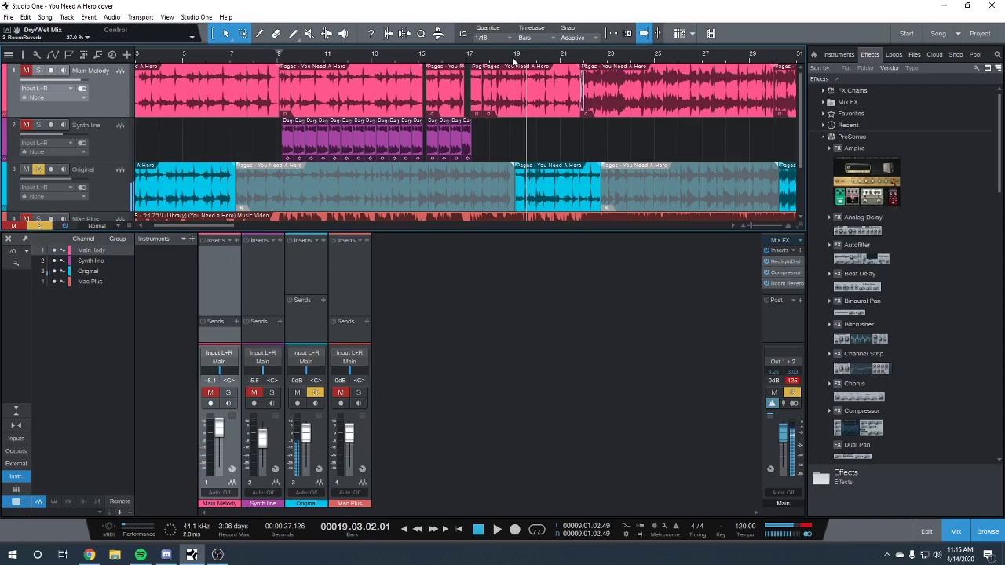
Mute Original, solo Synth line, and play it from bar 9 to about bar 11.
click(26, 169)
click(37, 168)
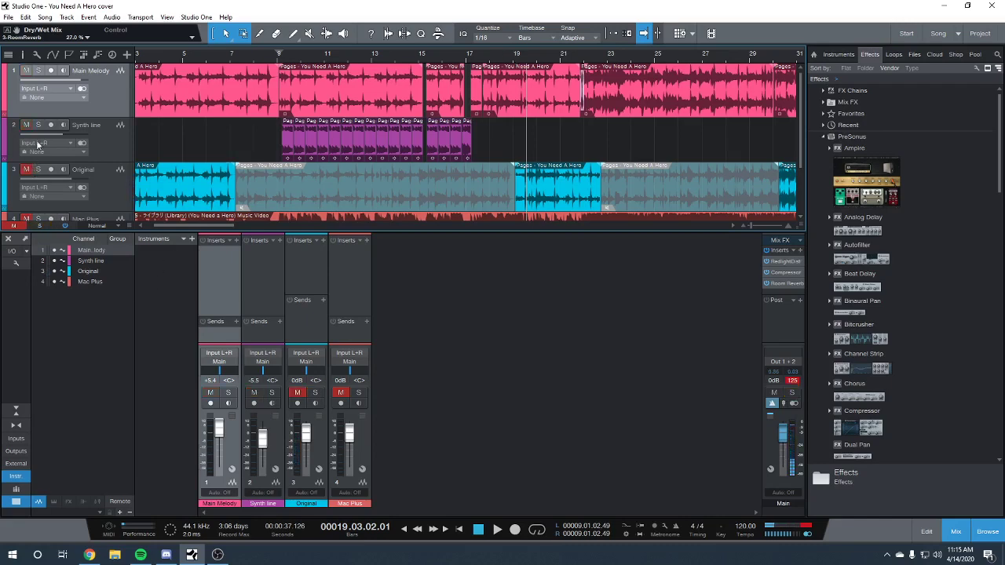
click(38, 125)
click(279, 57)
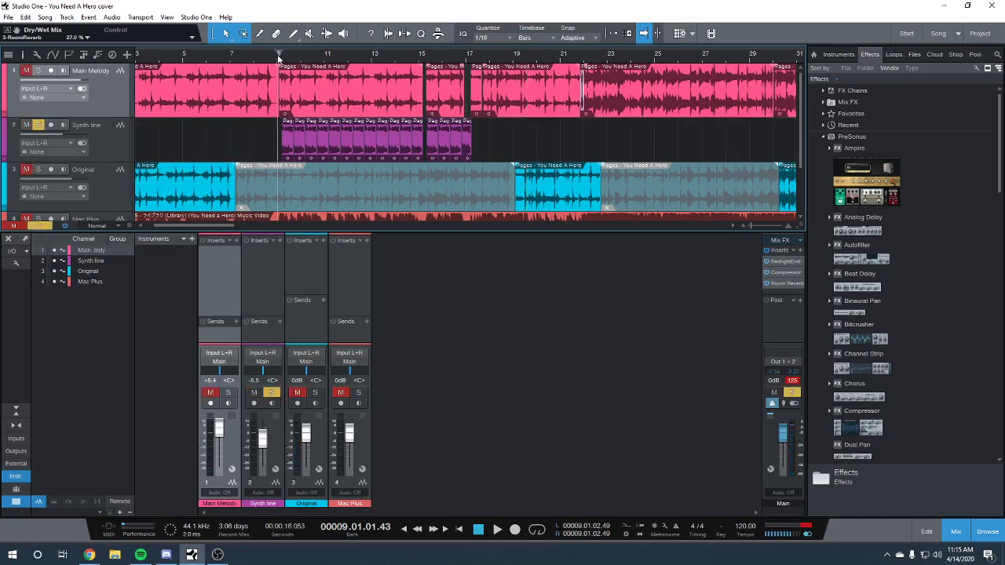
key(space)
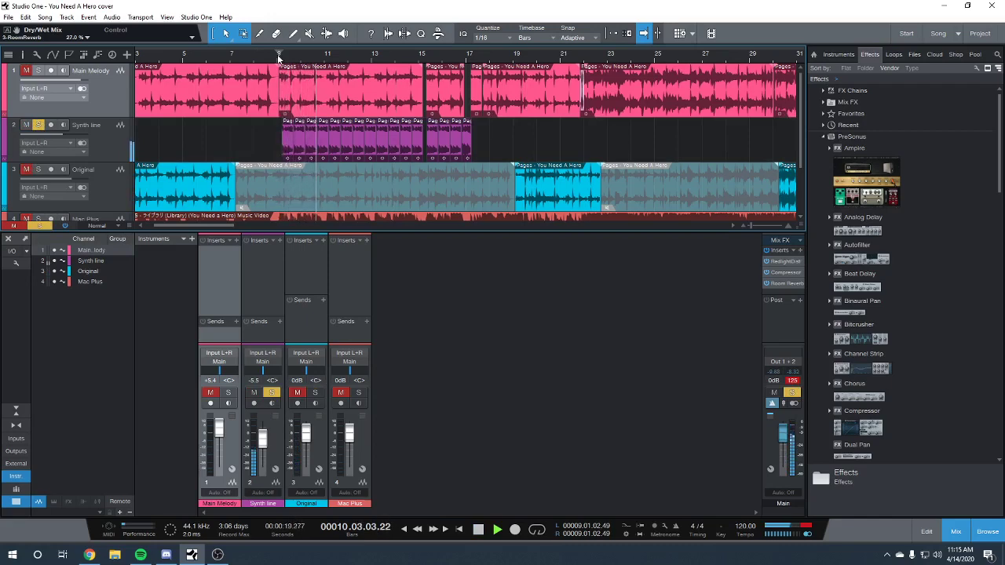
key(space)
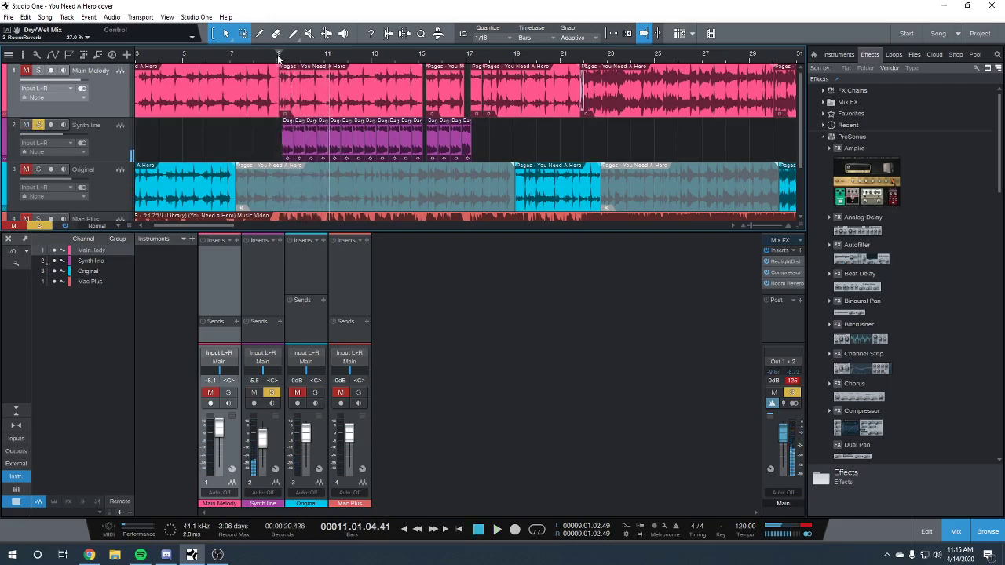
Check a Synth line event's Speedup setting and play the soloed synth from bar 9.
right_click(335, 145)
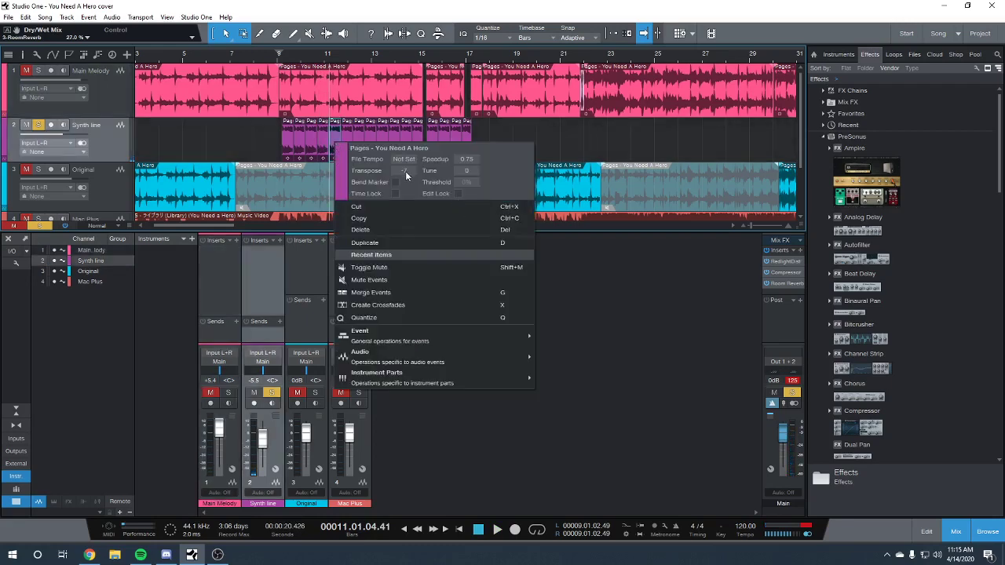
click(277, 51)
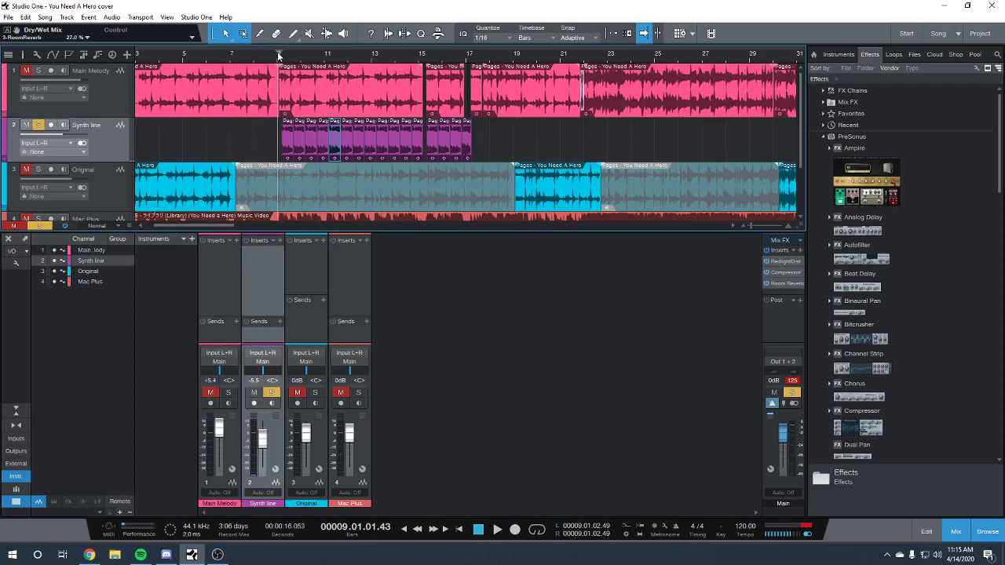
key(space)
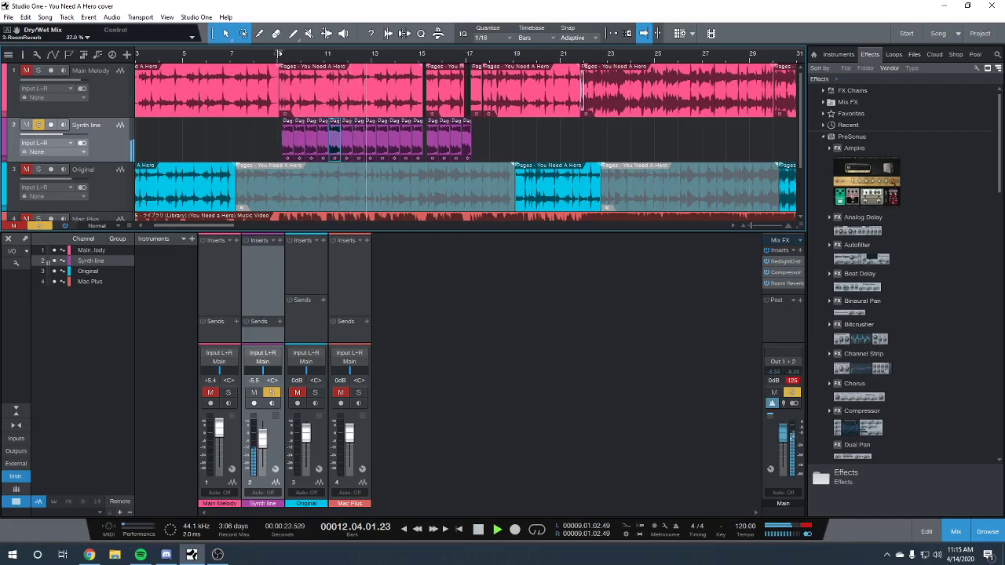
key(space)
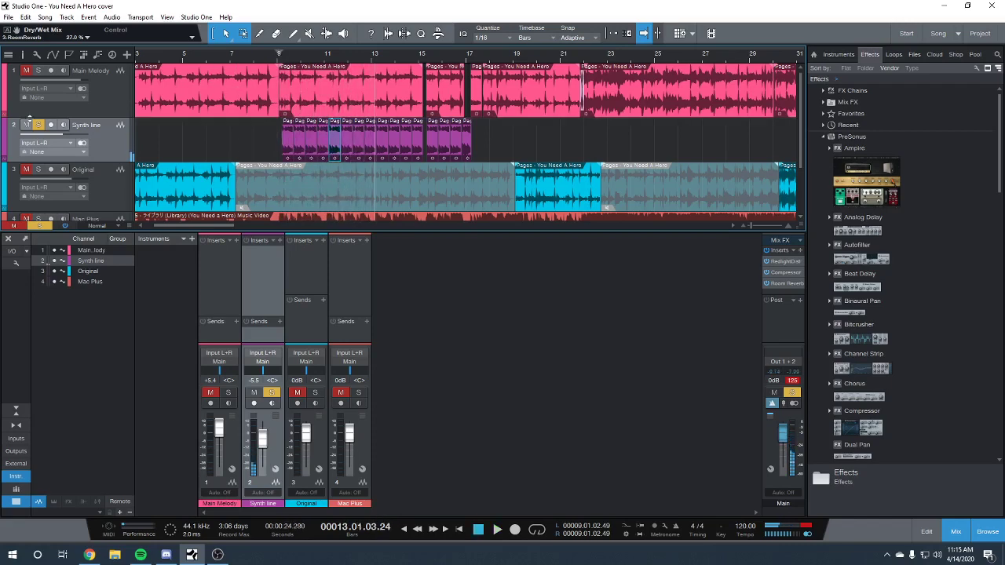
Unsolo Synth line, play it with the melody, then replay from bar 15 to bar 18.
click(39, 125)
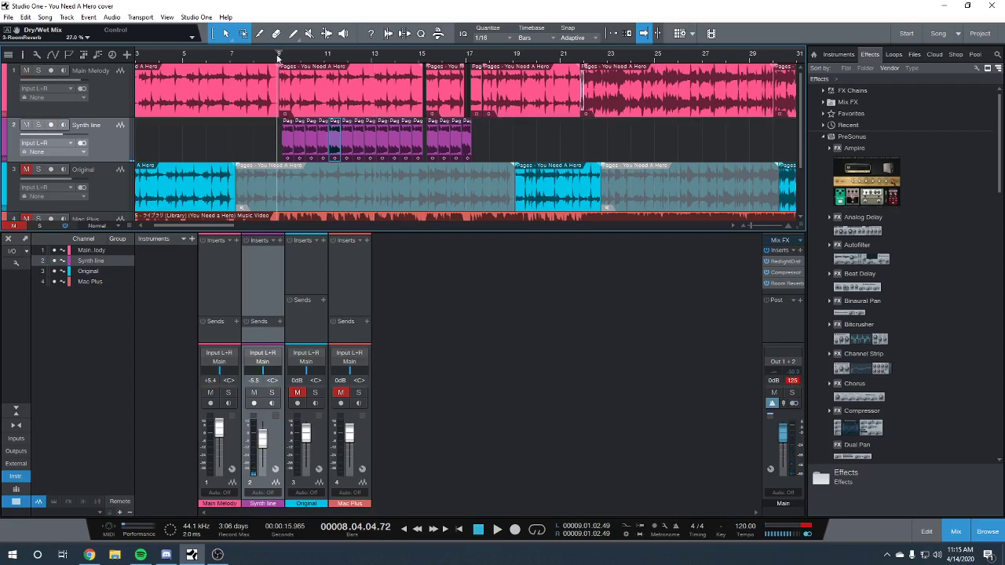
key(space)
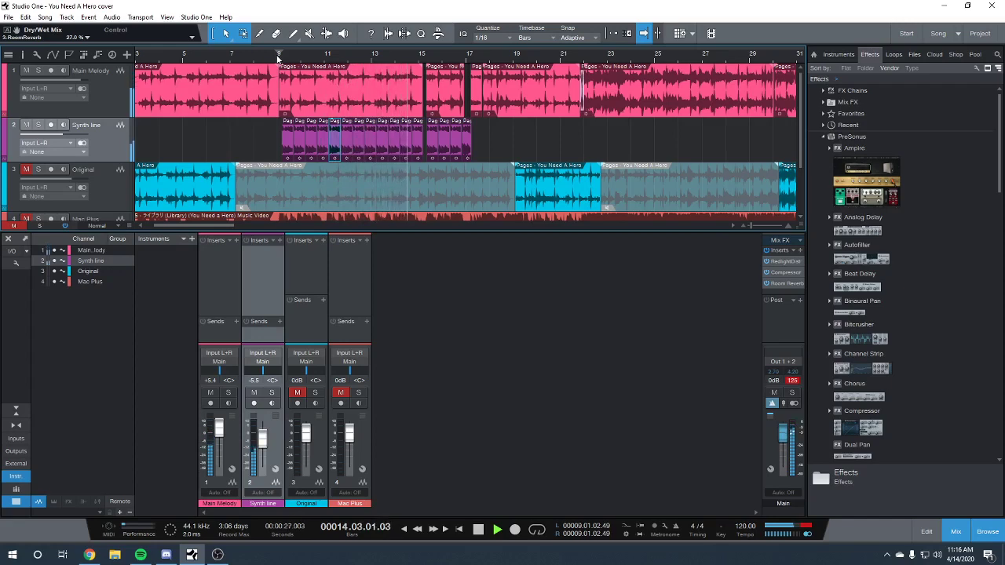
key(space)
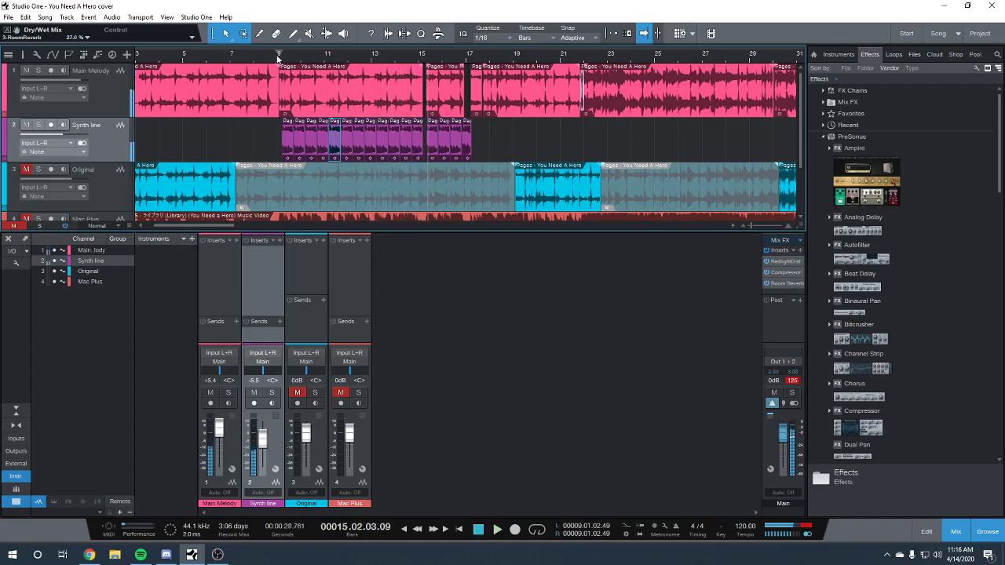
click(419, 58)
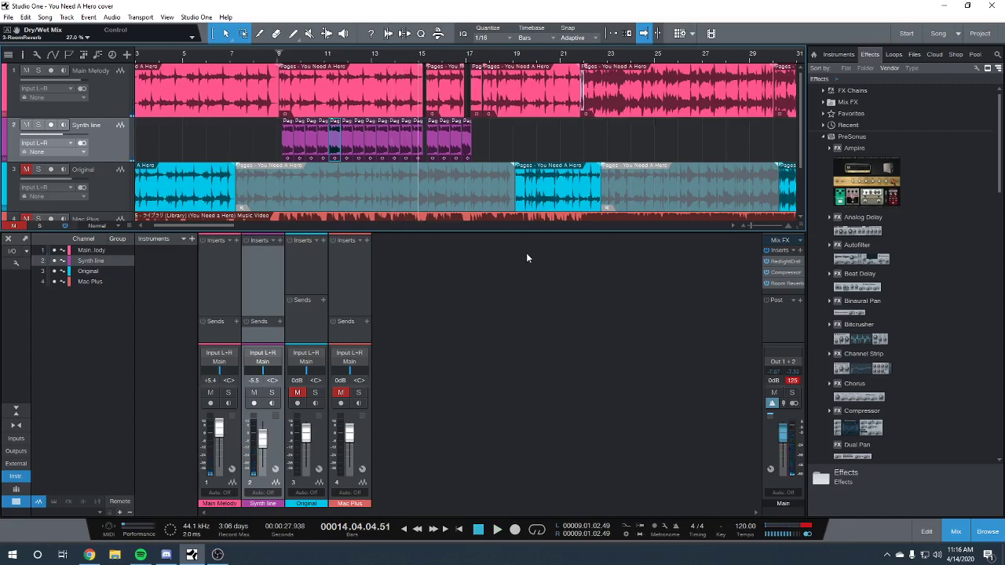
key(space)
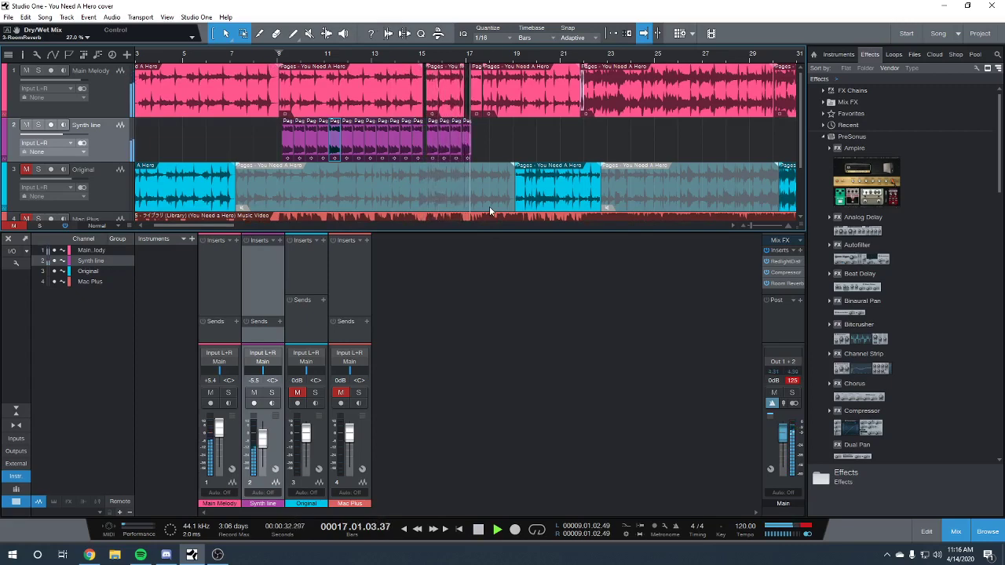
key(space)
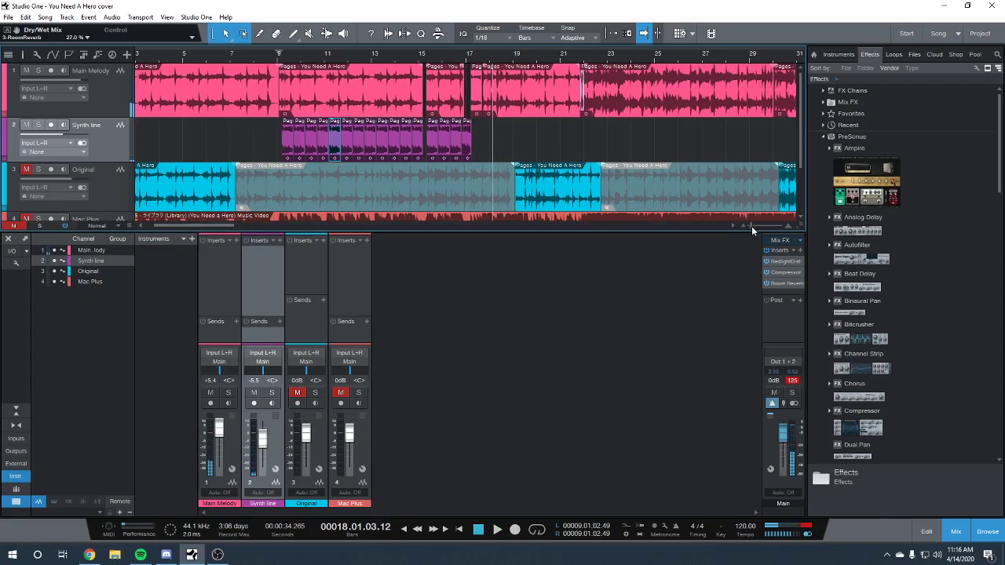
Zoom to bars 15–21, inspect the last Synth line event, and play from near bar 15.
drag(752, 226, 757, 225)
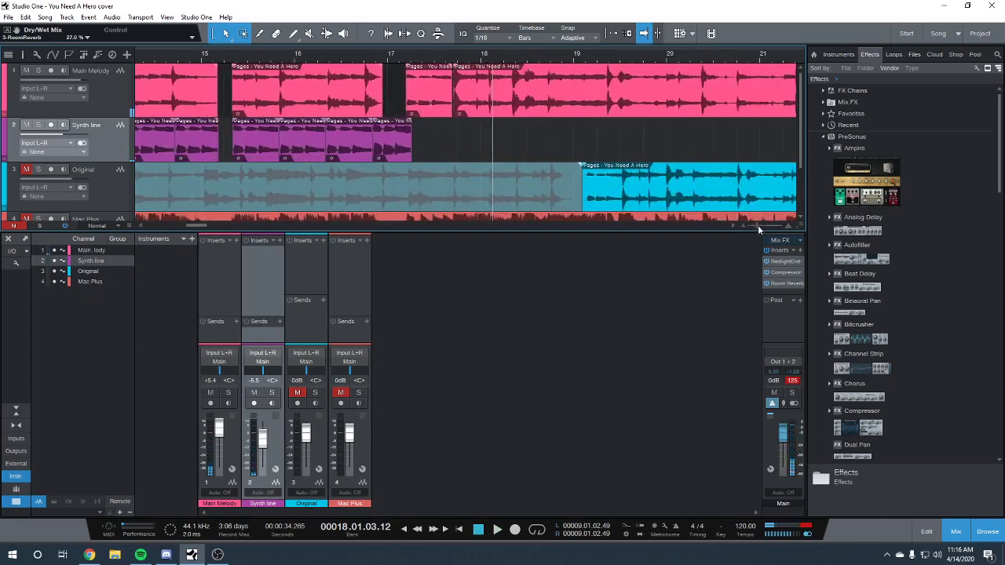
click(353, 58)
right_click(384, 142)
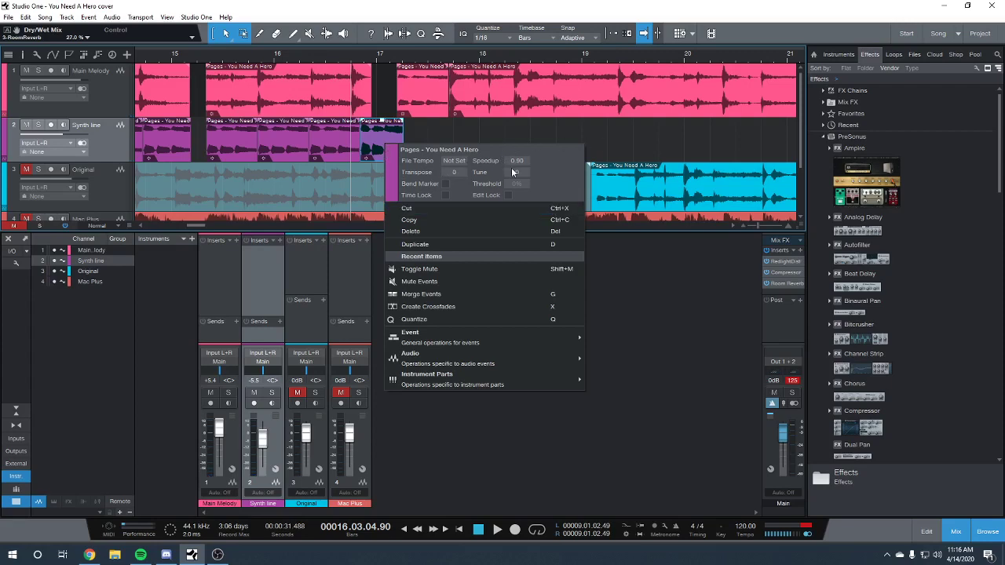
click(254, 58)
key(space)
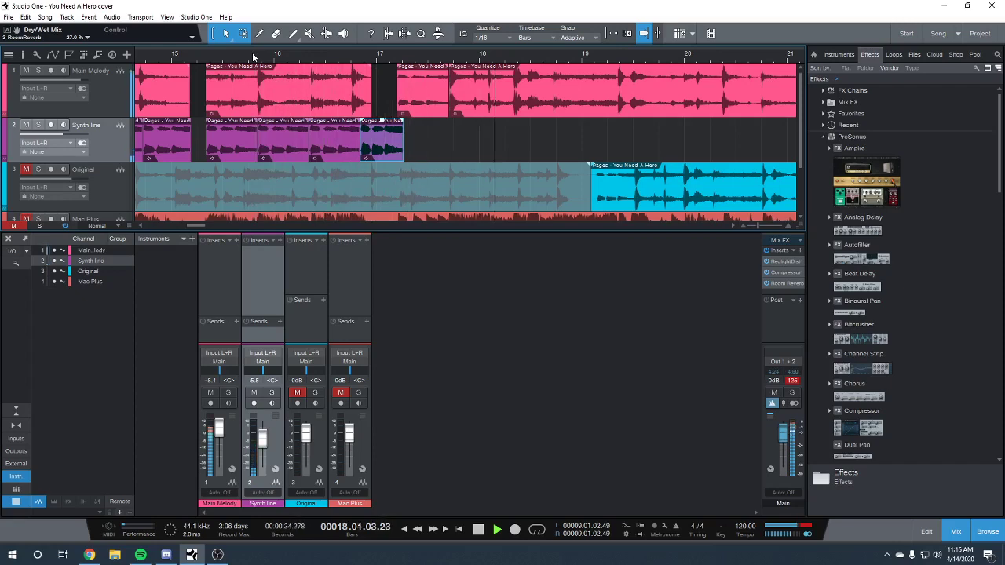
Confirm the bar 17 melody event's 0.75 speedup and -5 transpose, and set the playhead to bar 17.
right_click(421, 88)
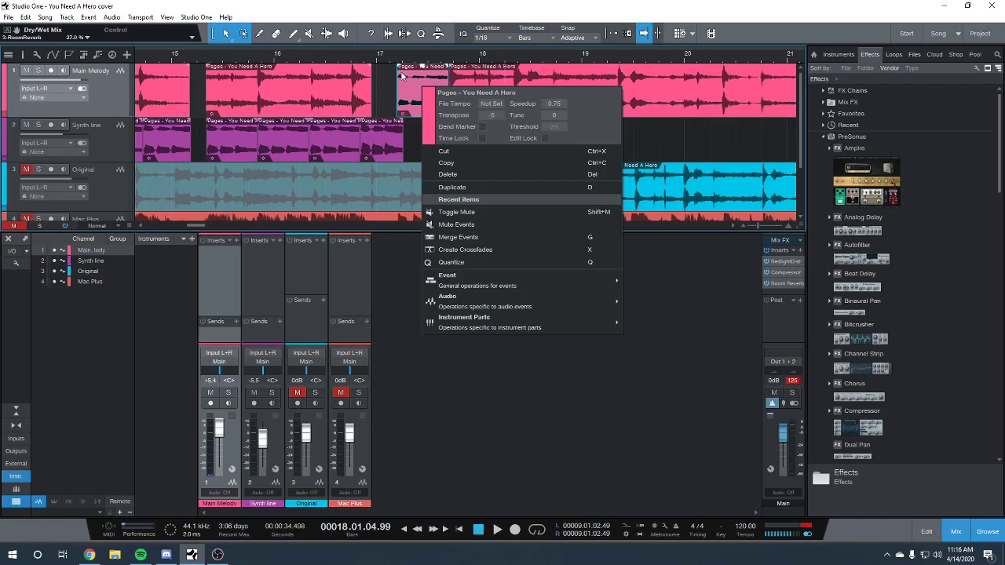
click(388, 60)
click(378, 58)
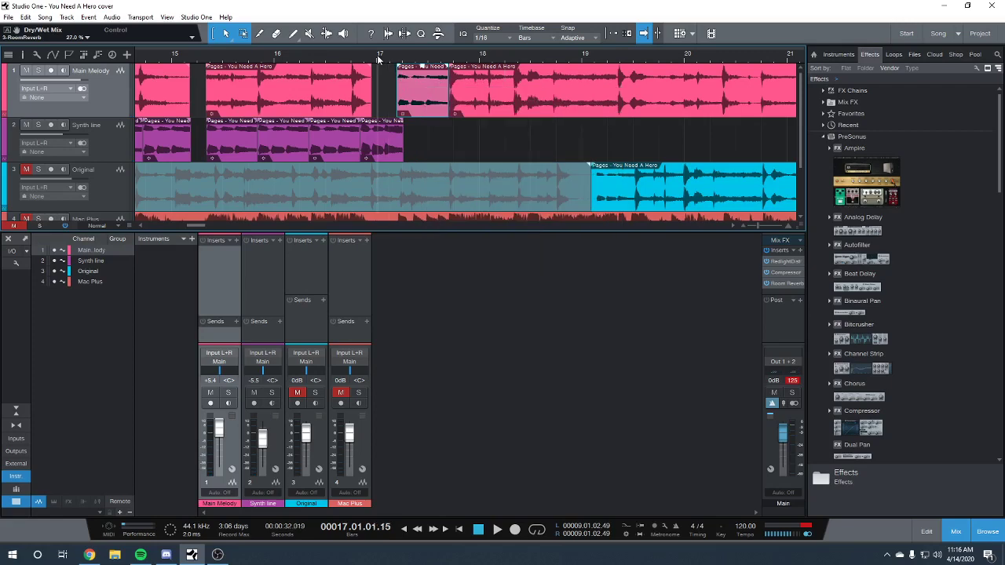
Zoom out to bars 11–25, play briefly, and turn on follow playback.
drag(756, 226, 752, 226)
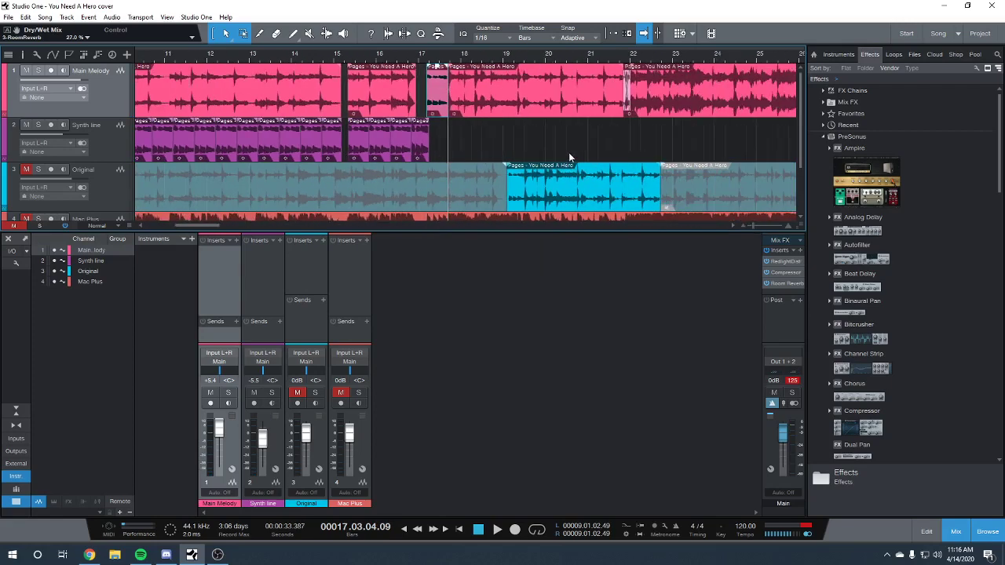
key(space)
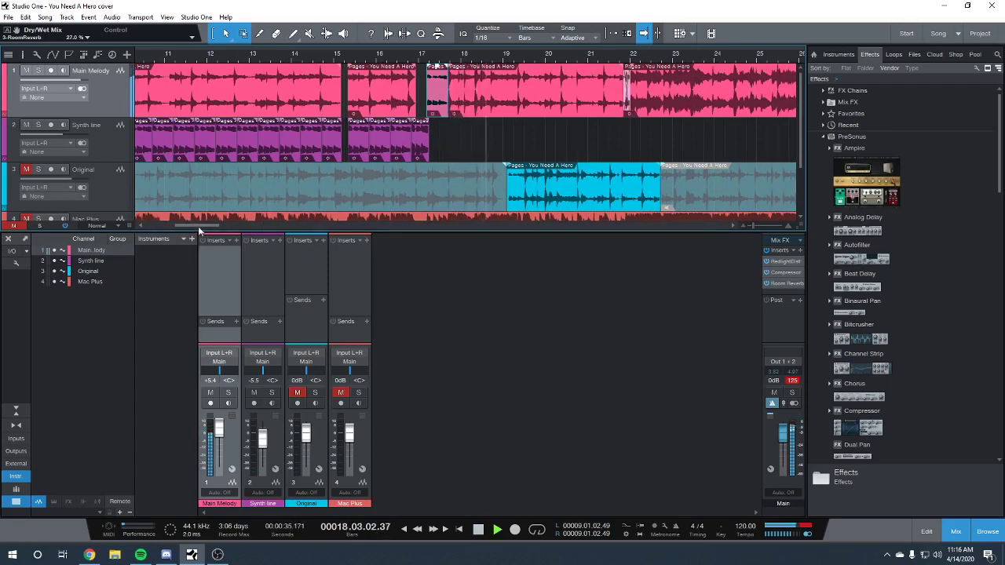
drag(198, 226, 215, 224)
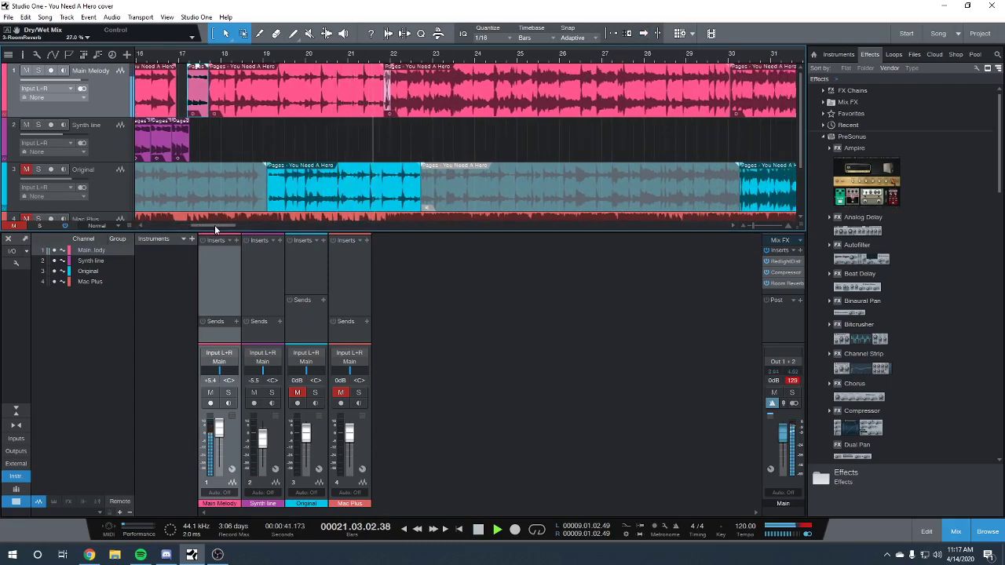
key(space)
key(f)
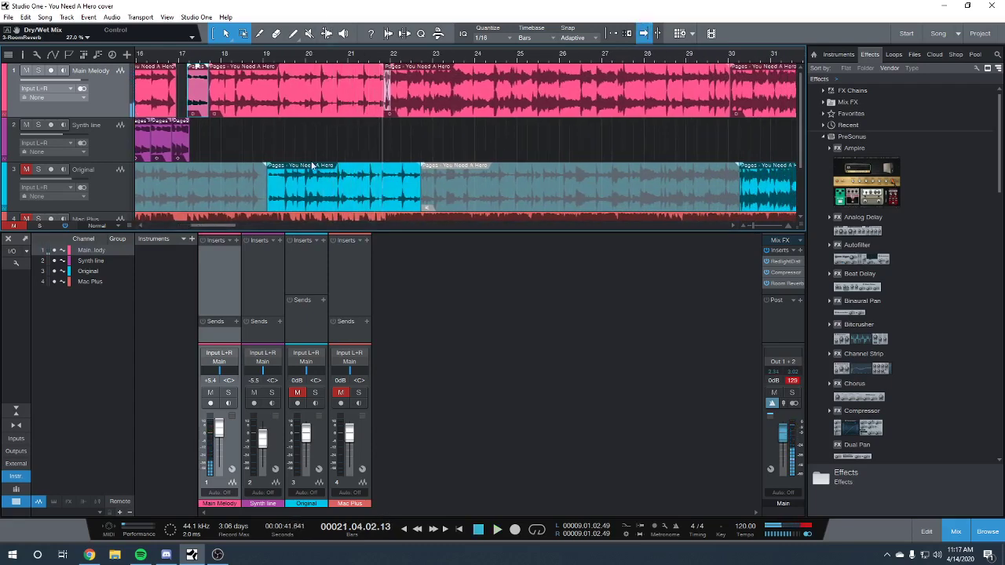
drag(218, 227, 220, 226)
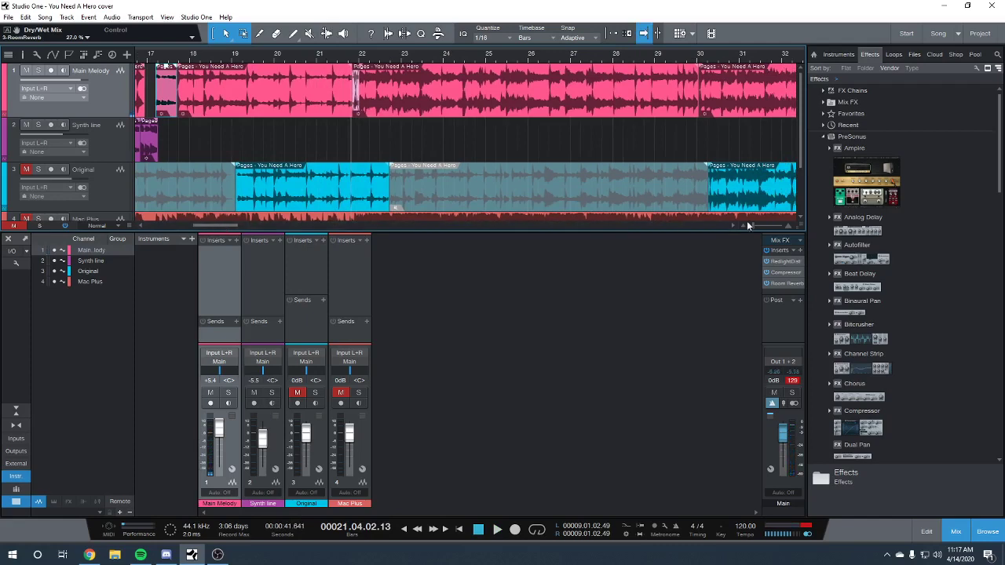
Zoom in around bar 22, play on toward bar 30, and hide the mixer.
drag(747, 223, 763, 223)
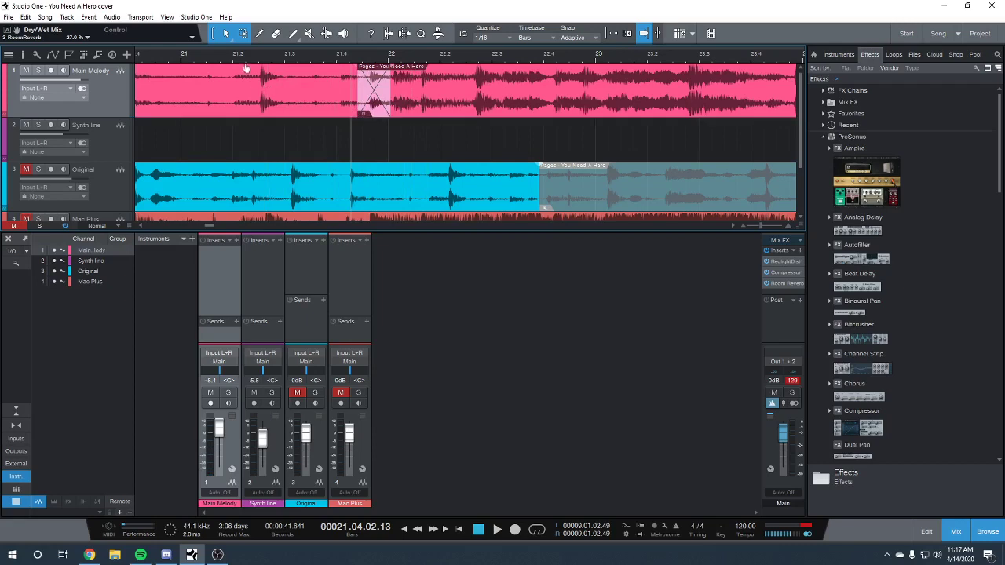
key(space)
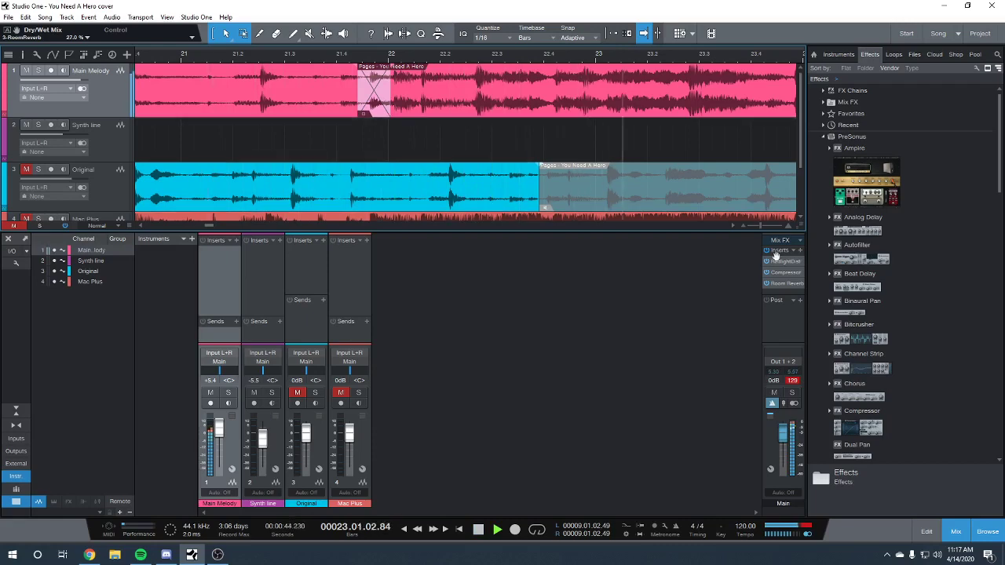
drag(760, 223, 756, 224)
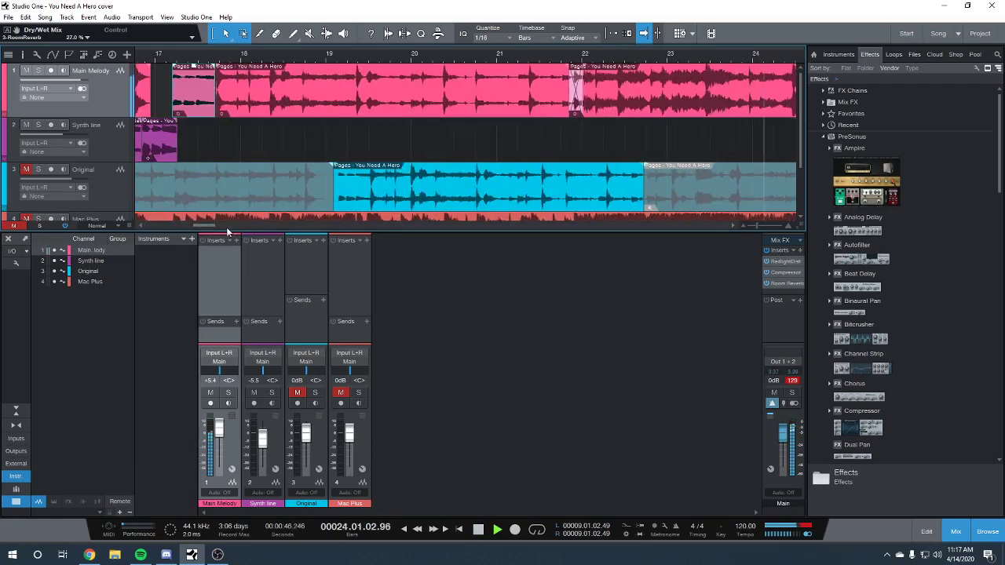
mouse_move(226, 227)
mouse_down()
mouse_move(214, 224)
mouse_move(236, 220)
mouse_up()
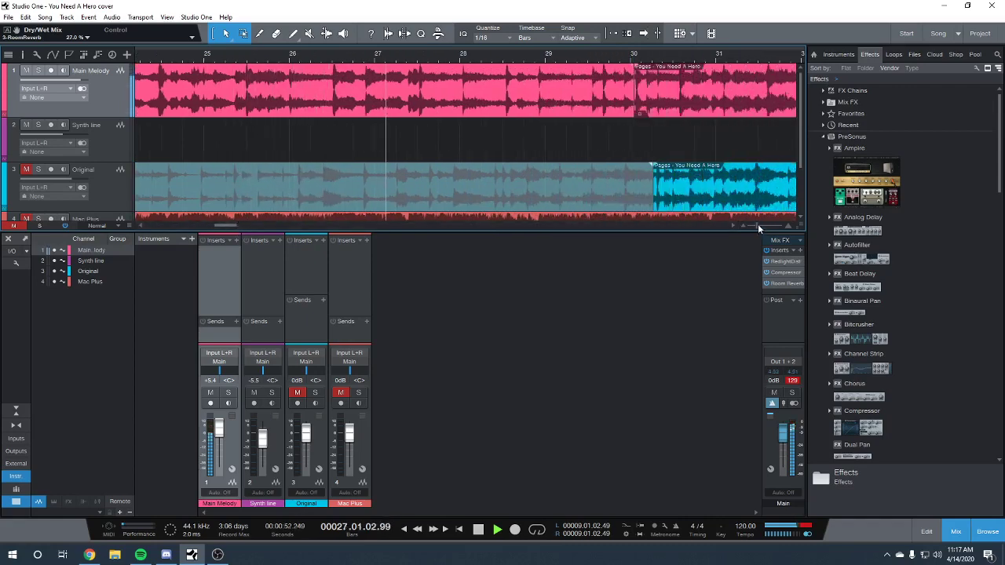
drag(757, 224, 754, 224)
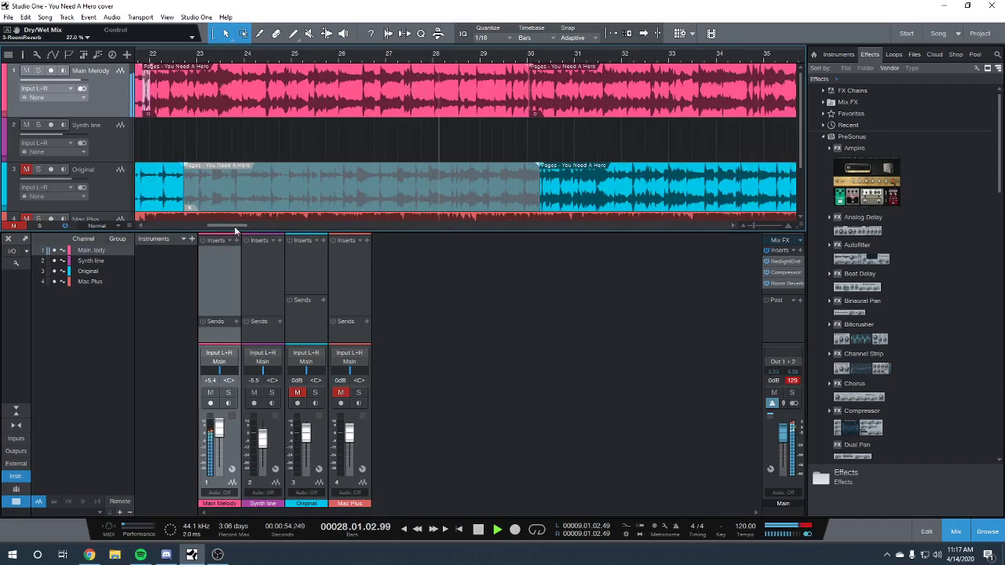
drag(234, 226, 237, 225)
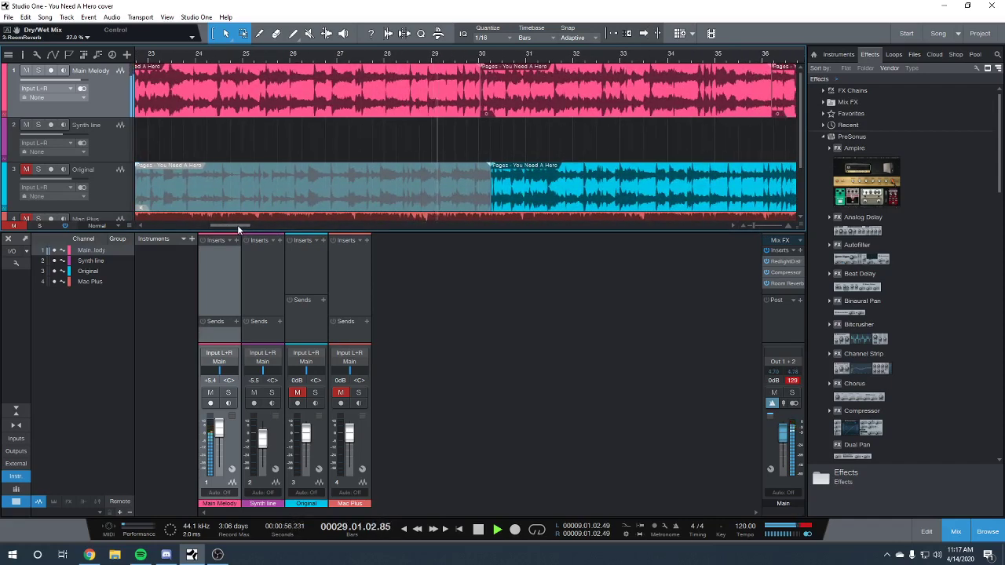
key(F3)
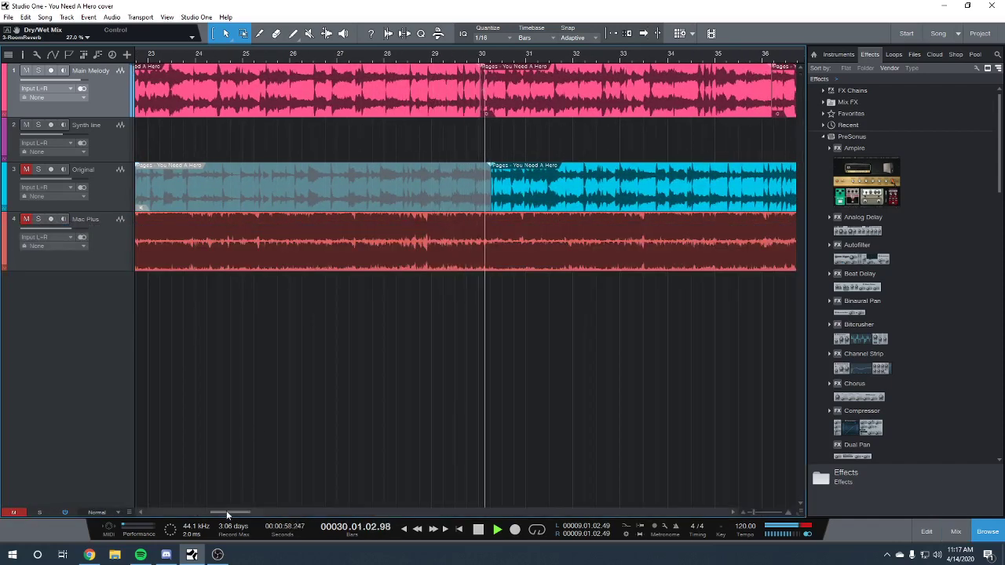
Enable Autoscroll, scroll right, and set the playhead to bar 66.
drag(224, 511, 257, 502)
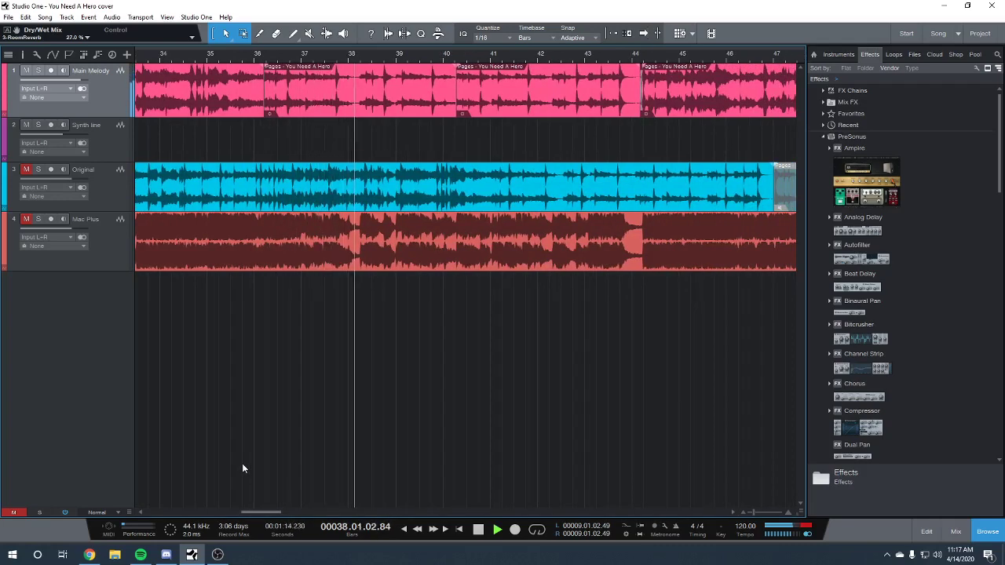
key(f)
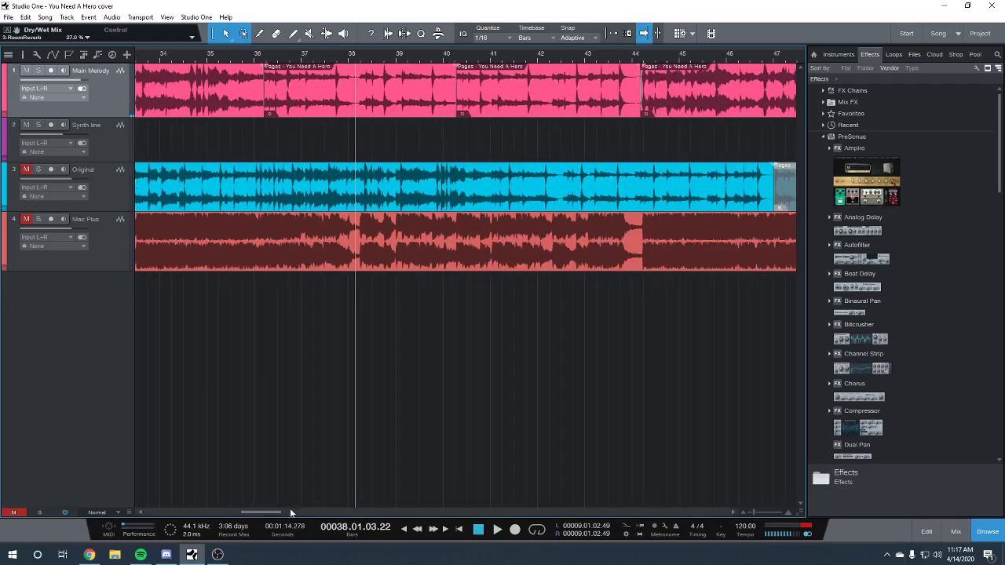
drag(282, 510, 355, 509)
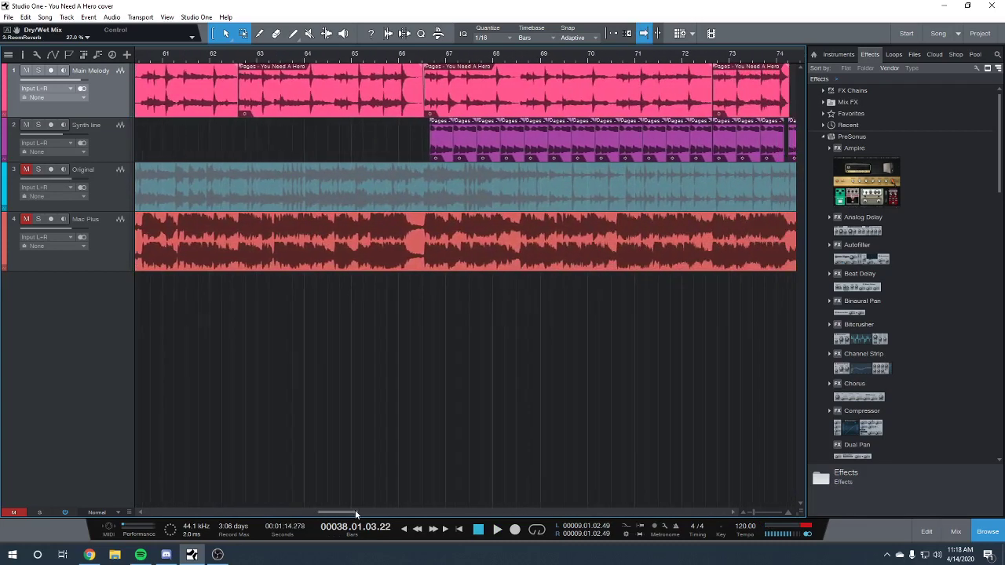
click(424, 67)
Play the arrangement from bar 66 into the ending, following the playhead, then stop.
key(space)
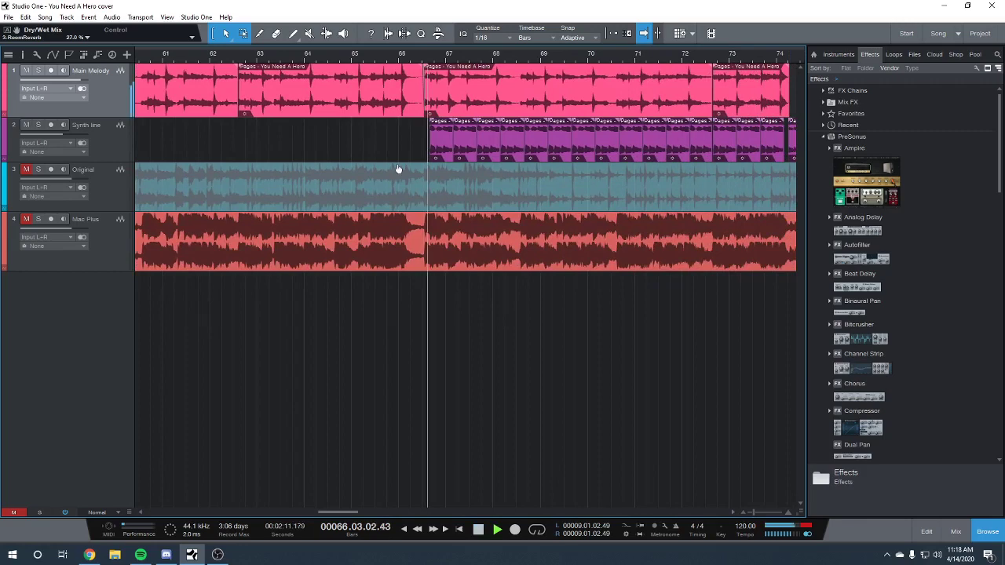
scroll(331, 505, right, 5)
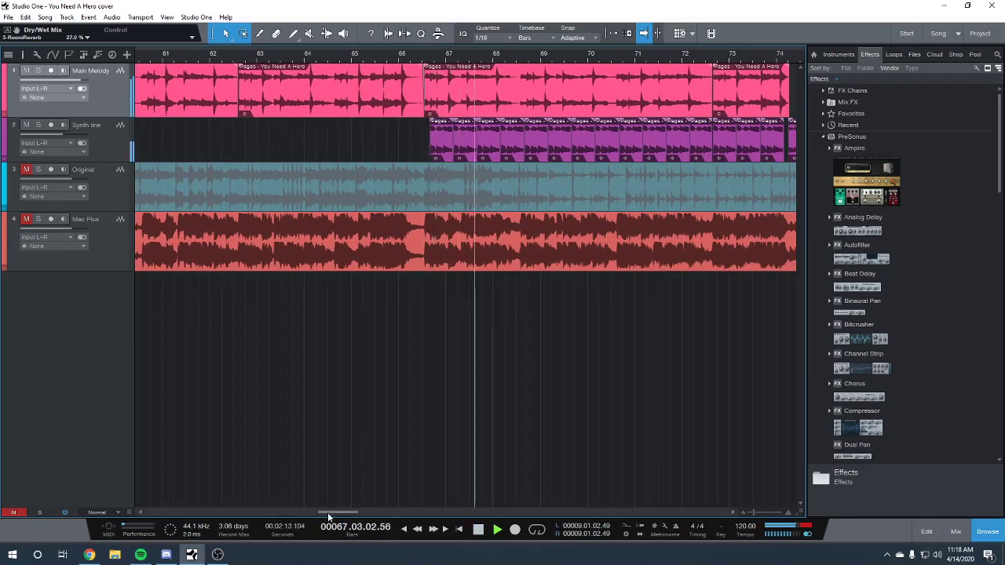
scroll(343, 507, right, 2)
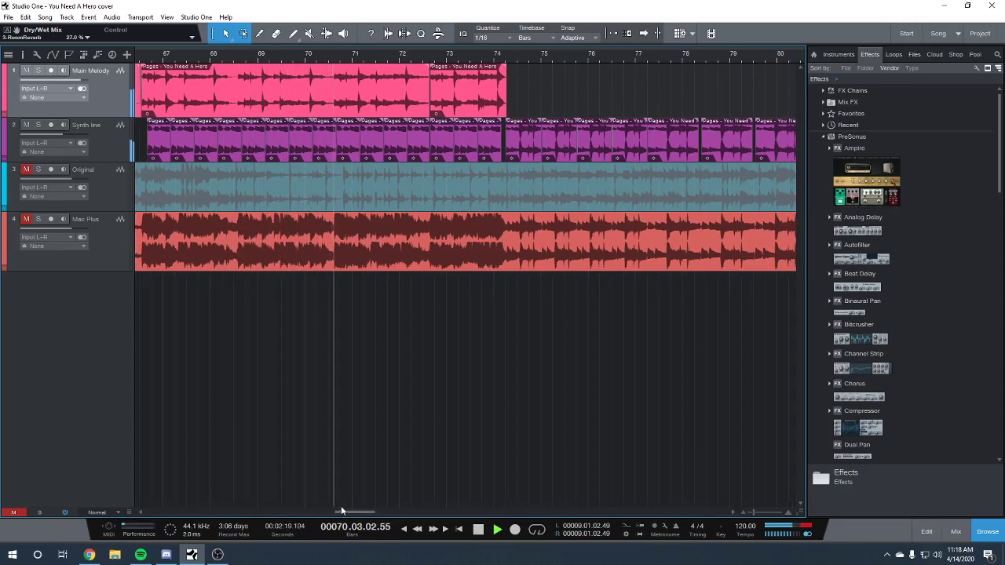
scroll(337, 511, right, 3)
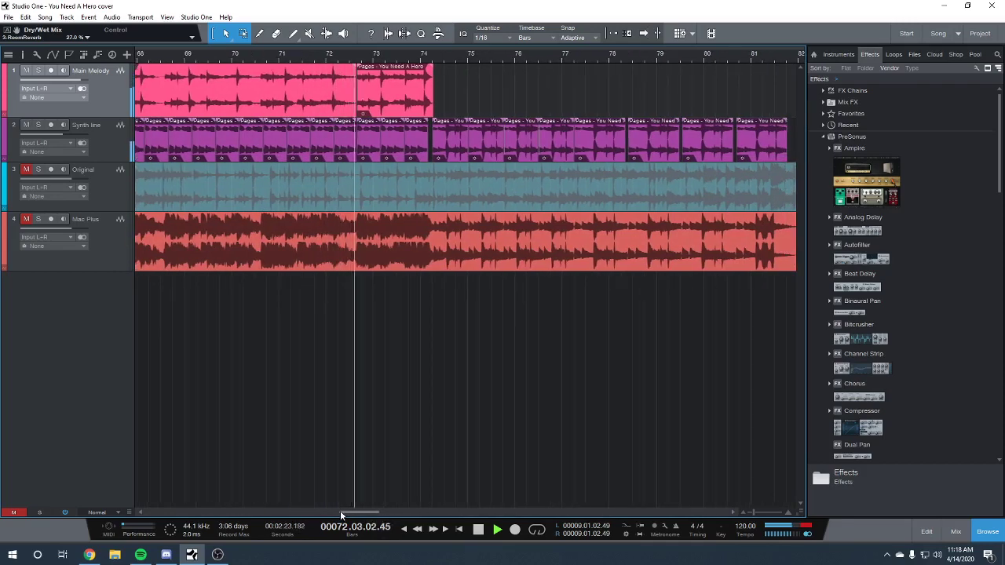
scroll(340, 510, right, 2)
scroll(342, 510, right, 2)
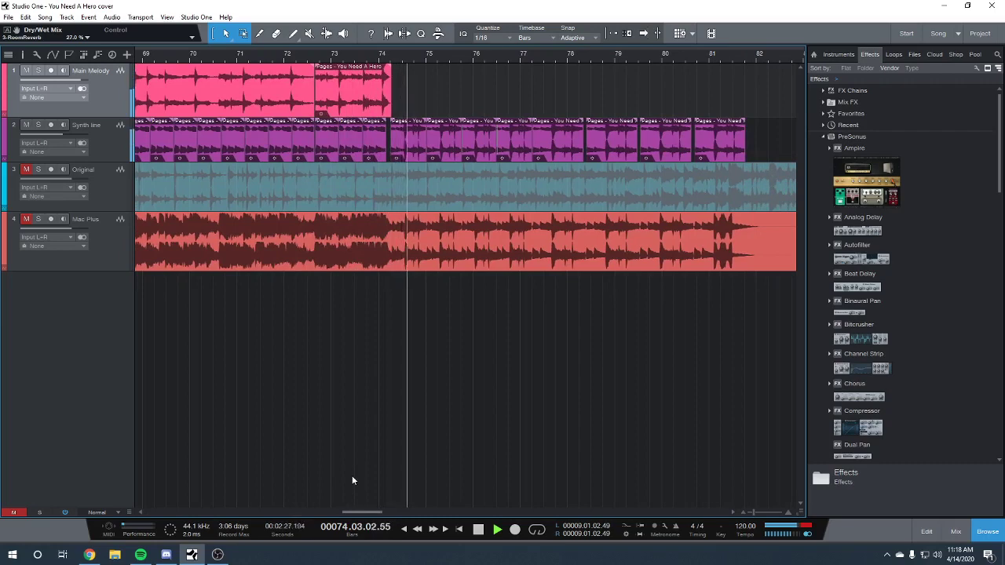
key(f)
key(space)
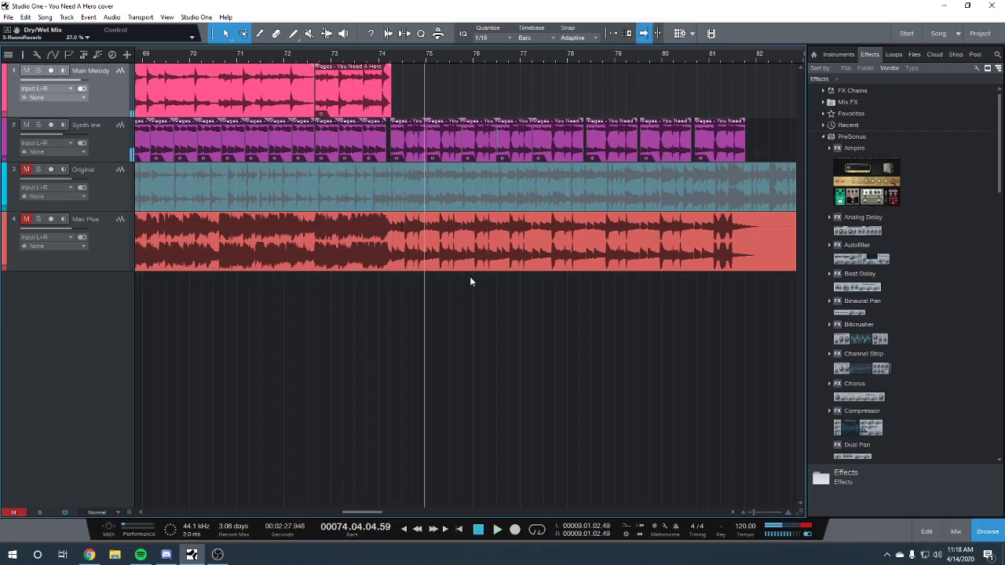
Move the playhead to the bar 74 Synth line event and confirm its 0.97 speedup and 0 transpose.
click(408, 147)
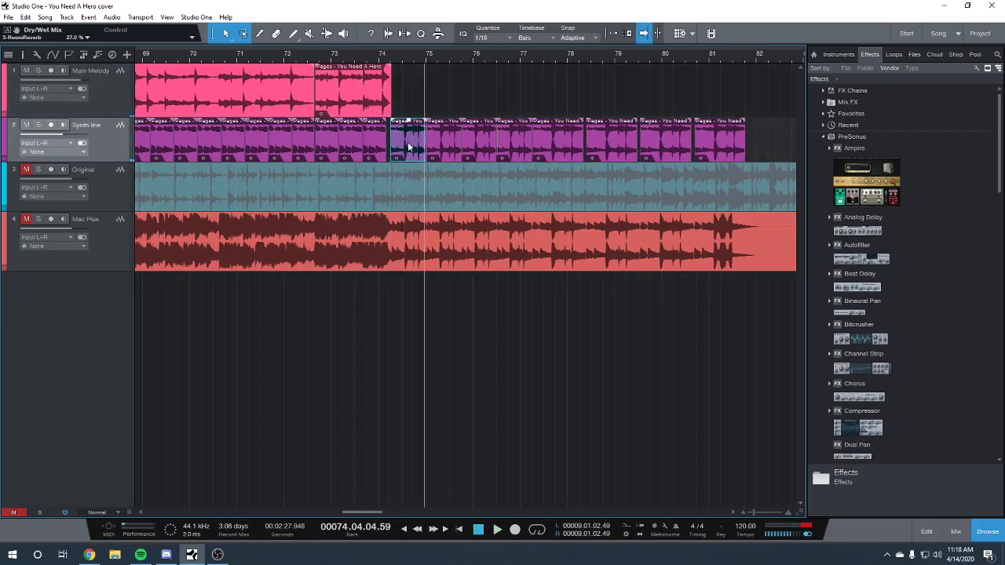
click(390, 55)
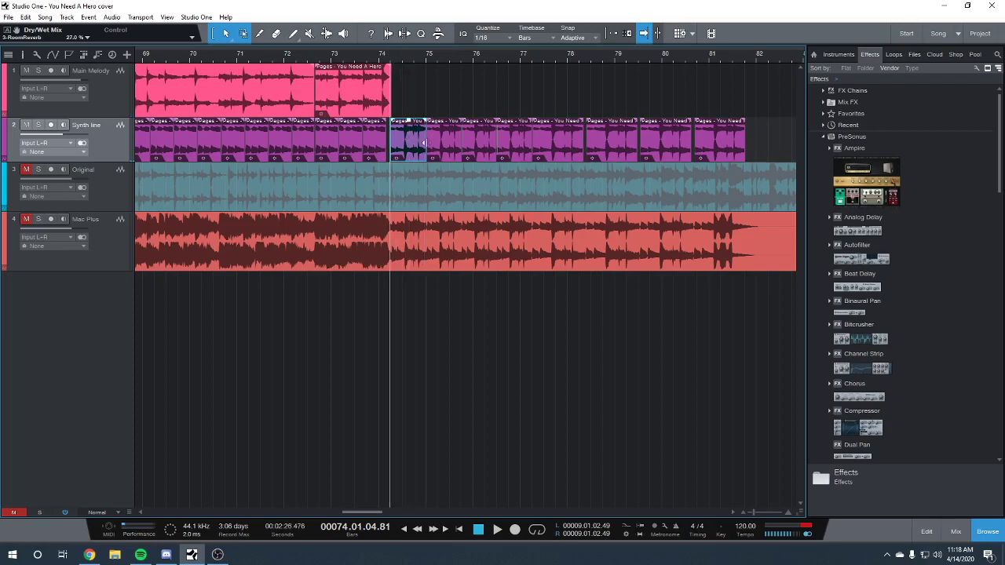
right_click(414, 146)
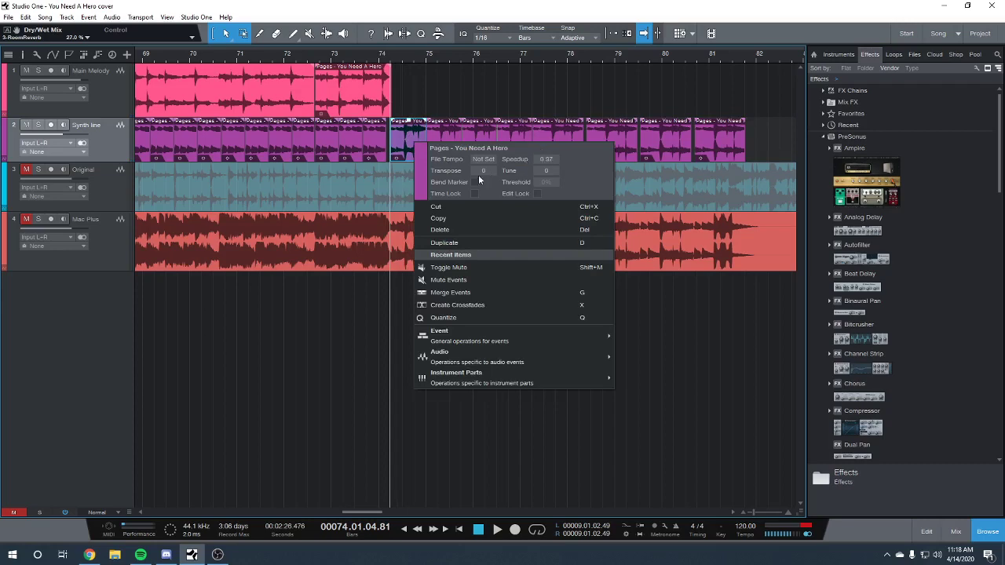
click(387, 55)
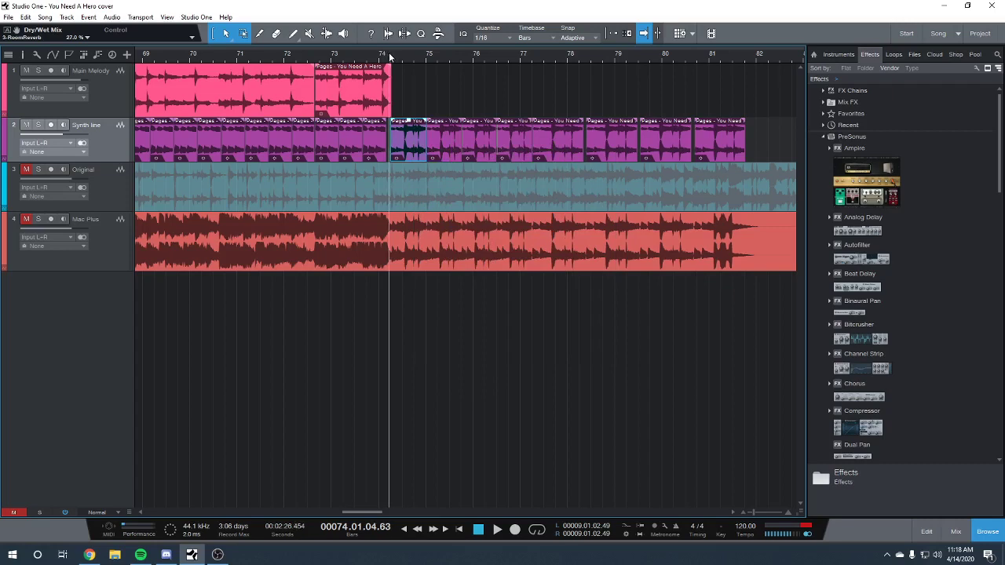
key(space)
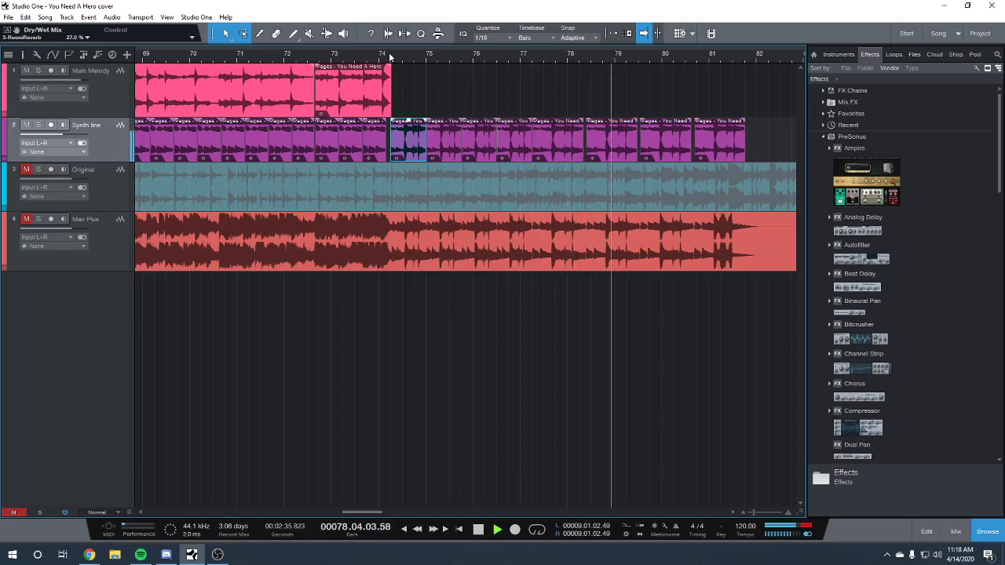
key(space)
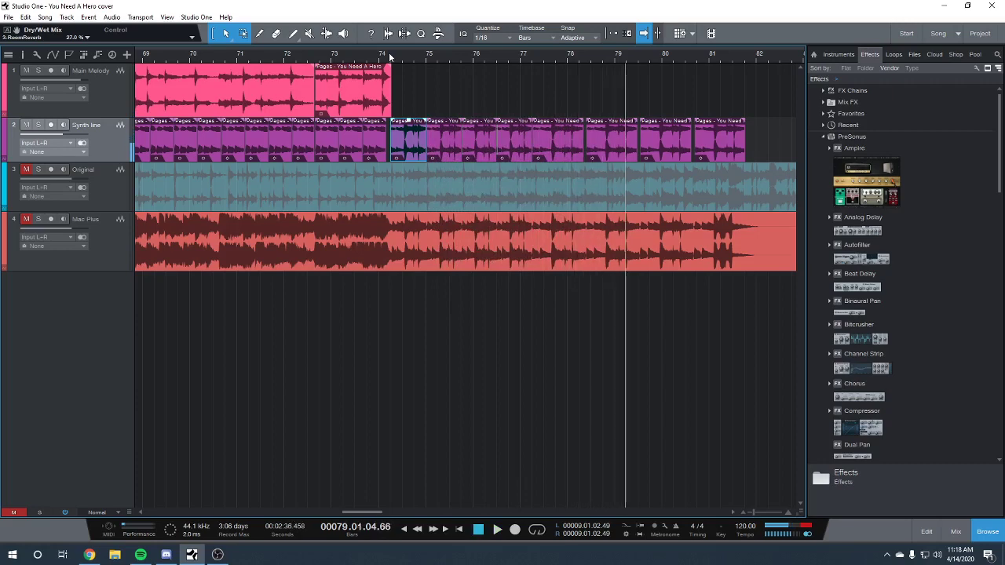
right_click(548, 143)
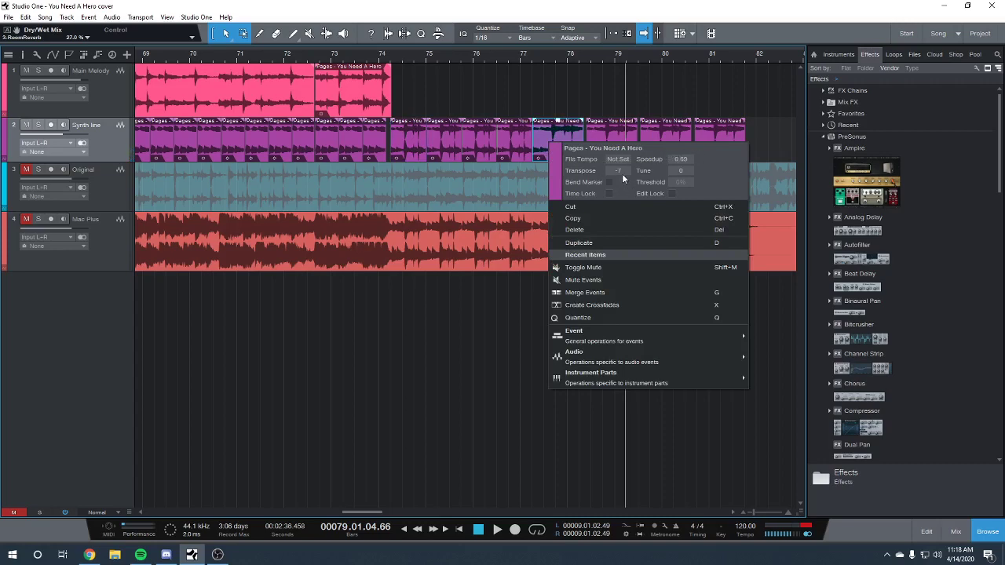
key(space)
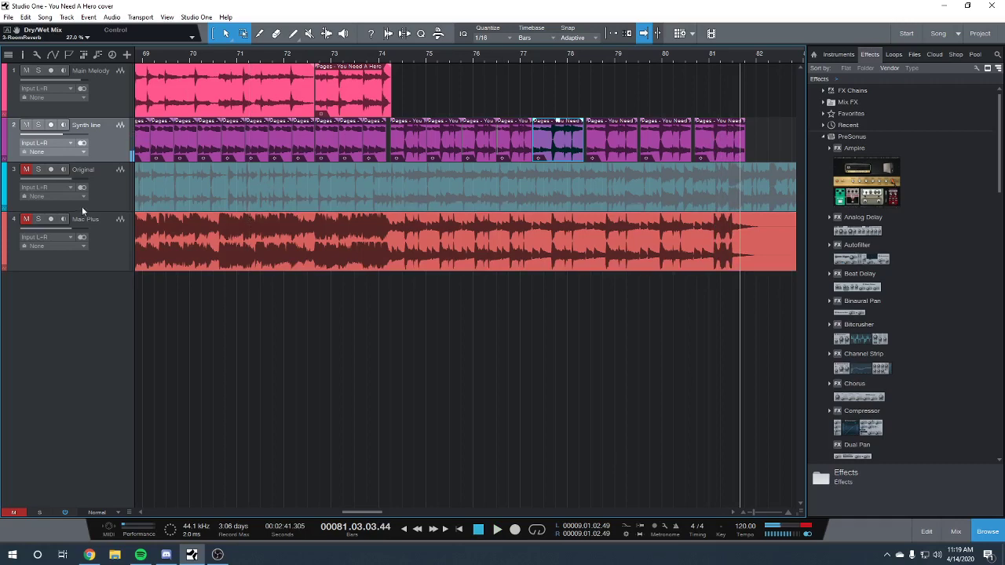
Play the closing bars from bar 80, then scroll back to show bars 1–15.
click(662, 57)
key(space)
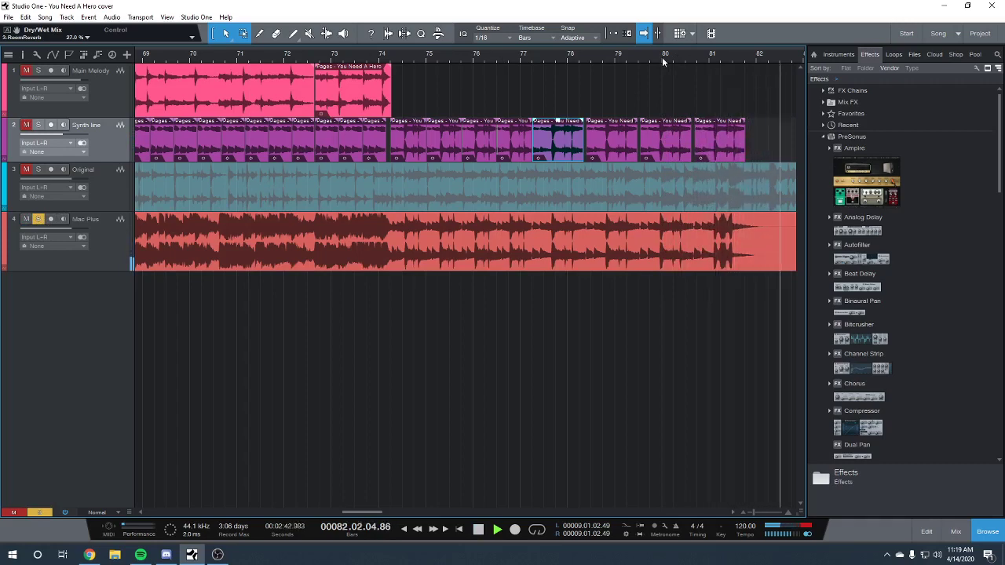
key(space)
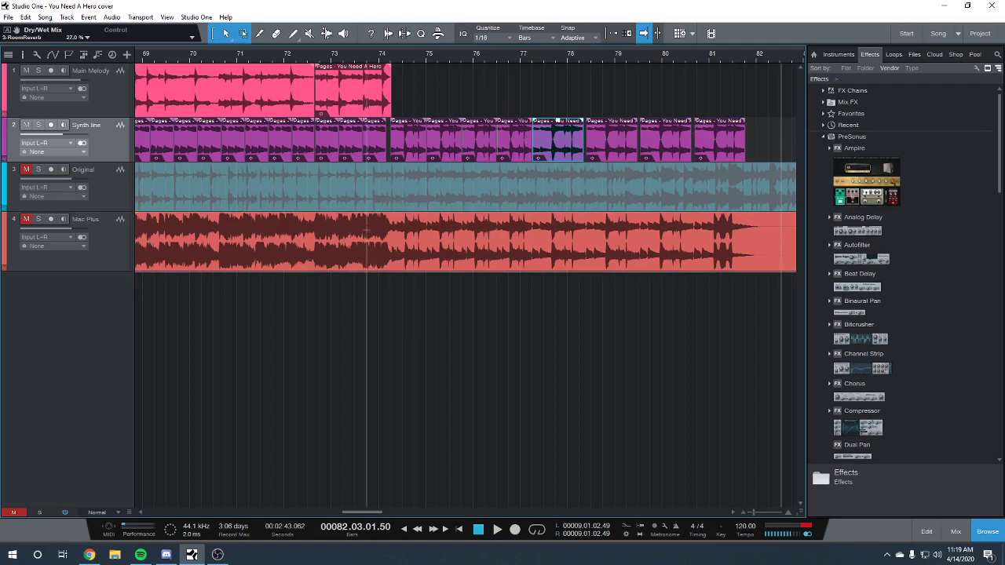
drag(359, 512, 125, 496)
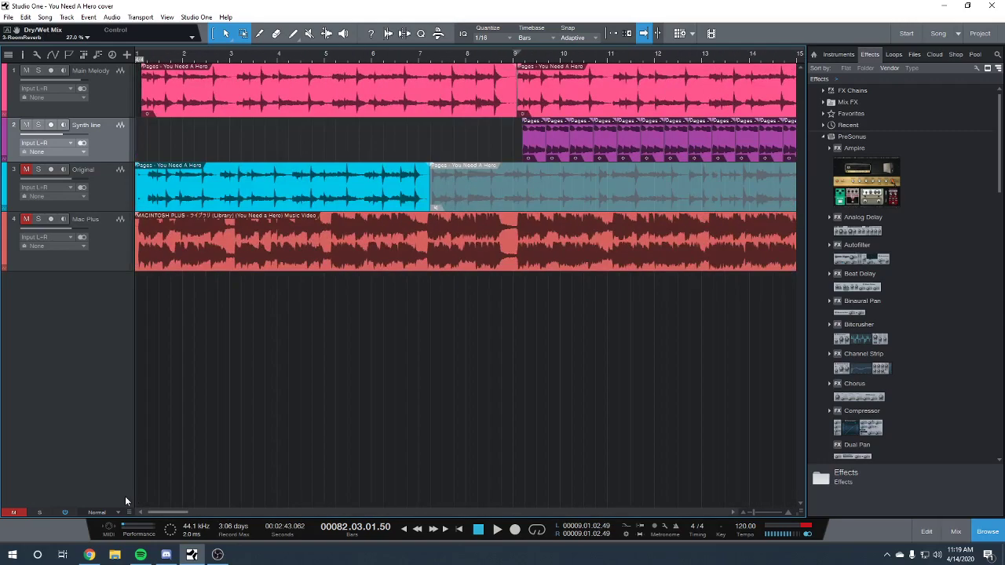